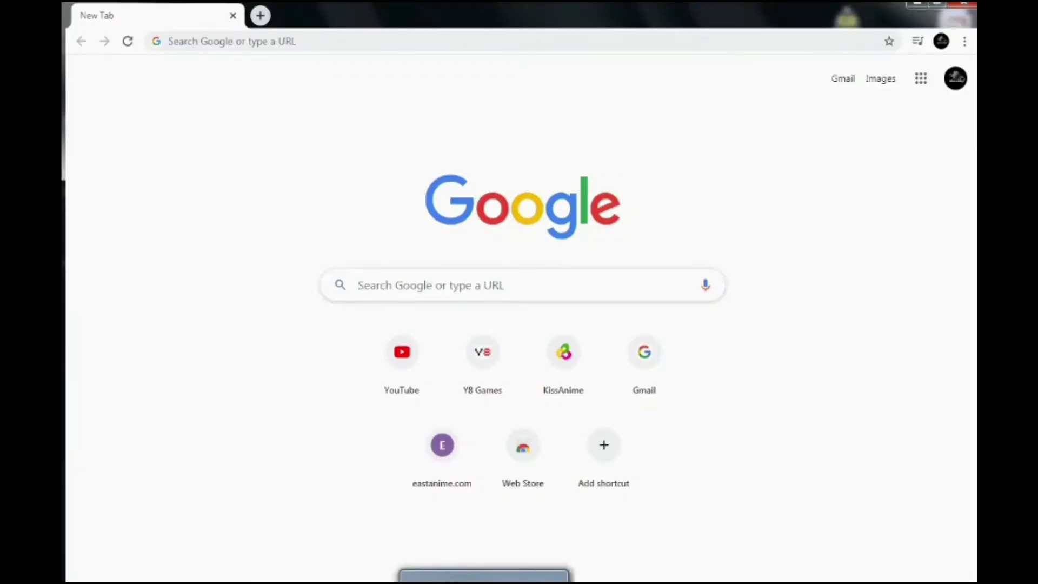
# Bring up the Notepad note and highlight the router address 192.168.1.1 and the Regular Admin heading
pyautogui.moveTo(439, 581)
pyautogui.click(439, 557)
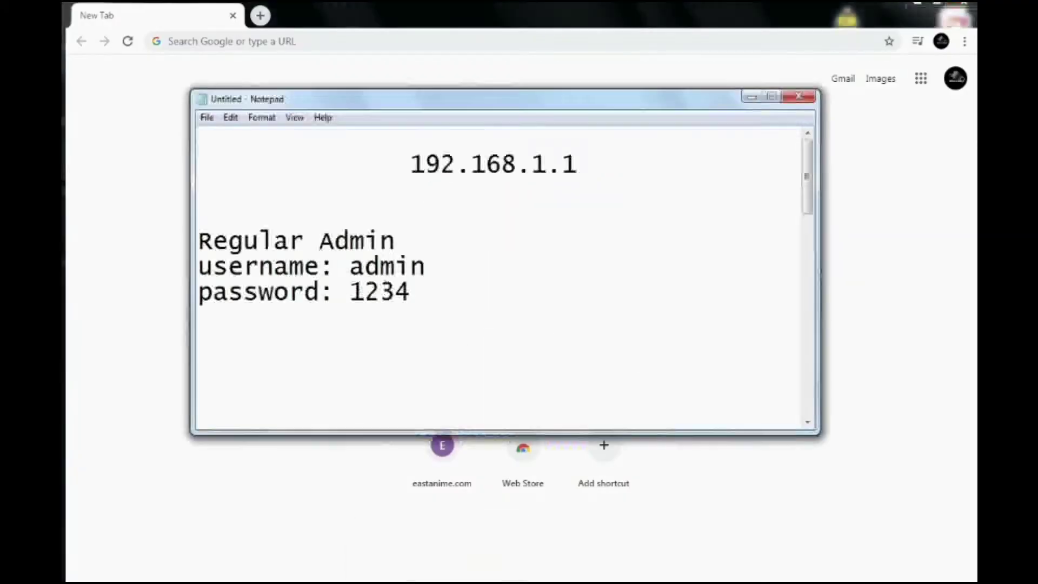
pyautogui.moveTo(410, 164); pyautogui.dragTo(577, 164)
pyautogui.click(212, 241)
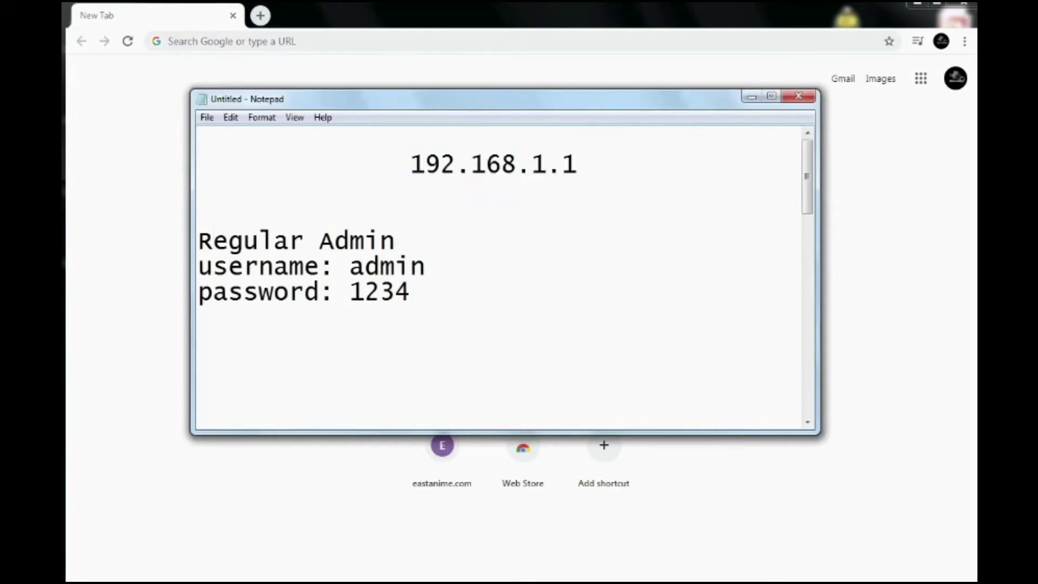
pyautogui.moveTo(198, 242); pyautogui.dragTo(396, 242)
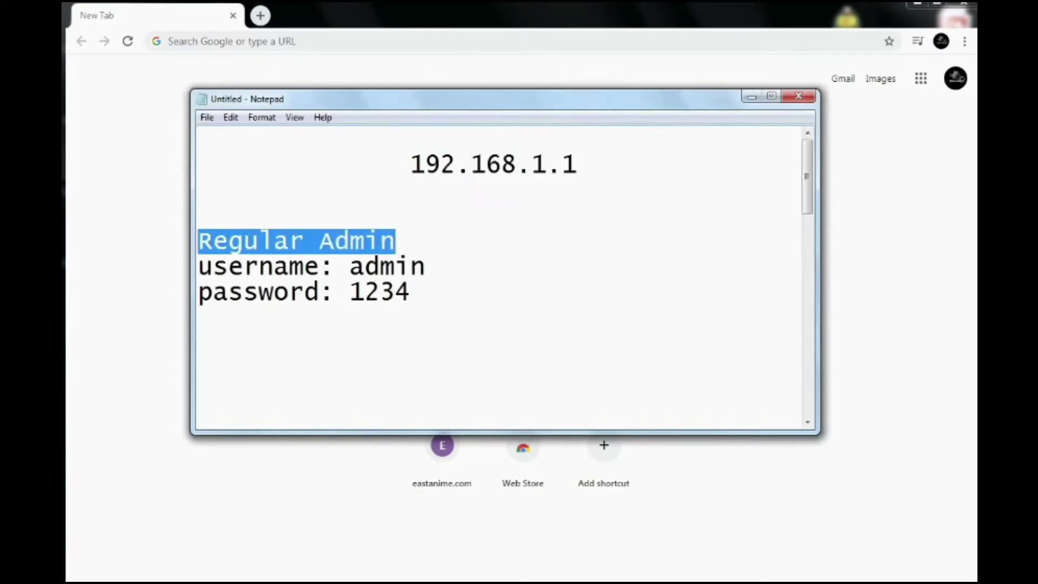
pyautogui.click(397, 242)
pyautogui.moveTo(198, 242); pyautogui.dragTo(396, 242)
# Highlight the default admin username and password values in the note, then return to Chrome
pyautogui.click(425, 266)
pyautogui.moveTo(332, 266); pyautogui.dragTo(350, 292)
pyautogui.click(411, 292)
pyautogui.click(411, 292)
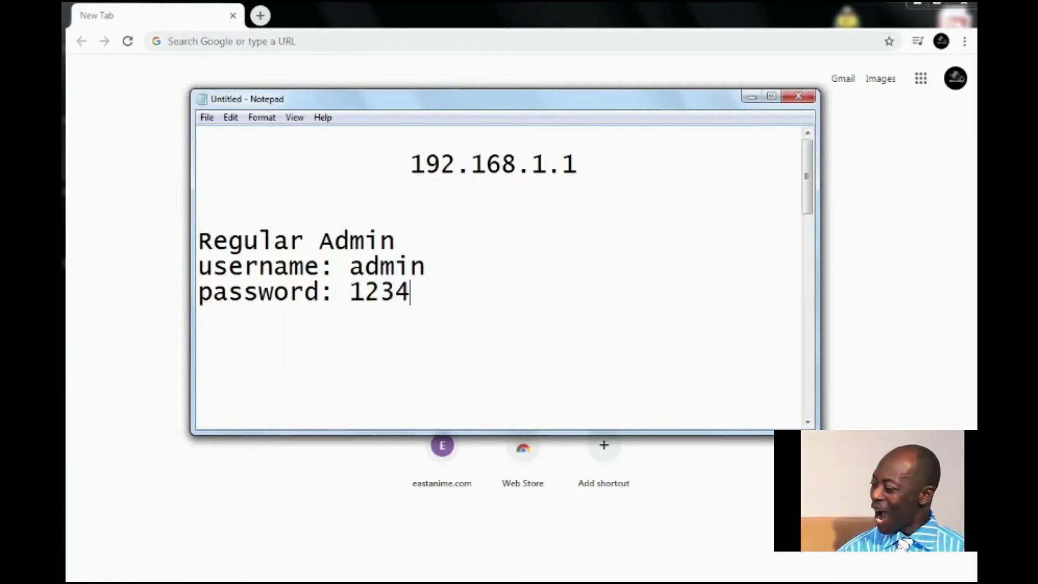
pyautogui.click(179, 41)
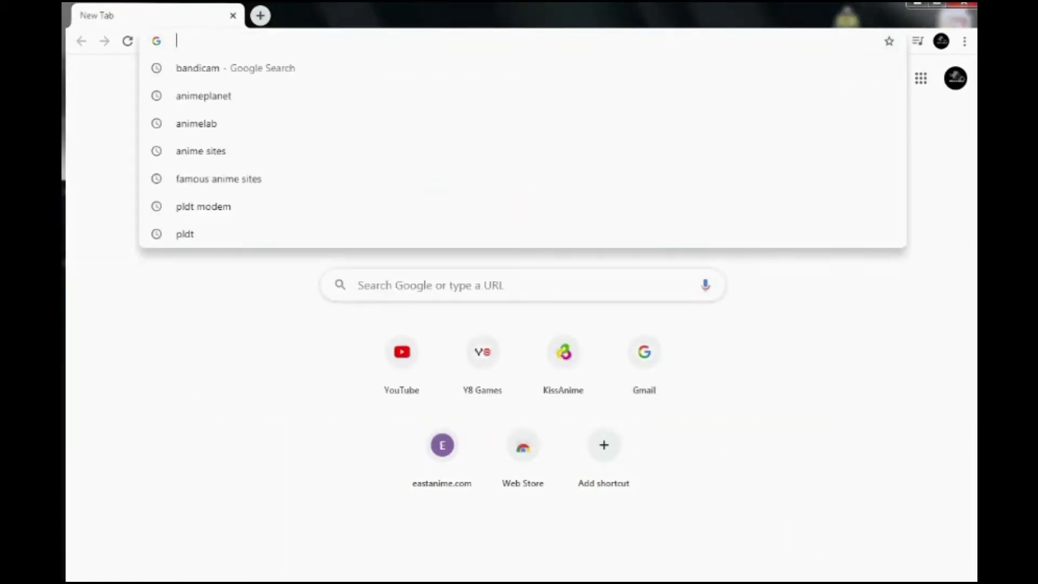
# Load 192.168.1.1 in Chrome and proceed past the certificate warning to the PLDT login page
pyautogui.write('192.')
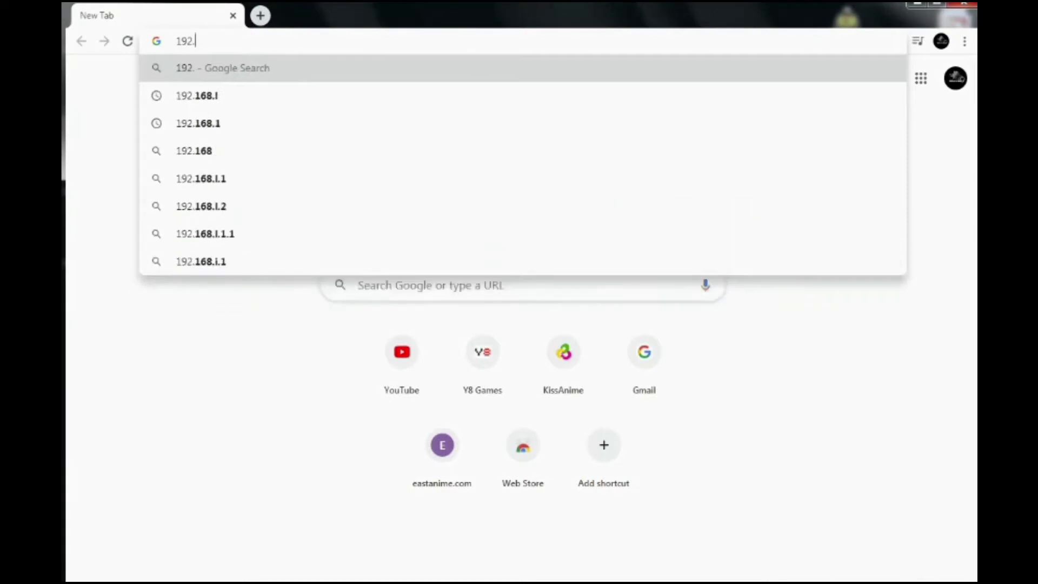
pyautogui.write('168.1.1')
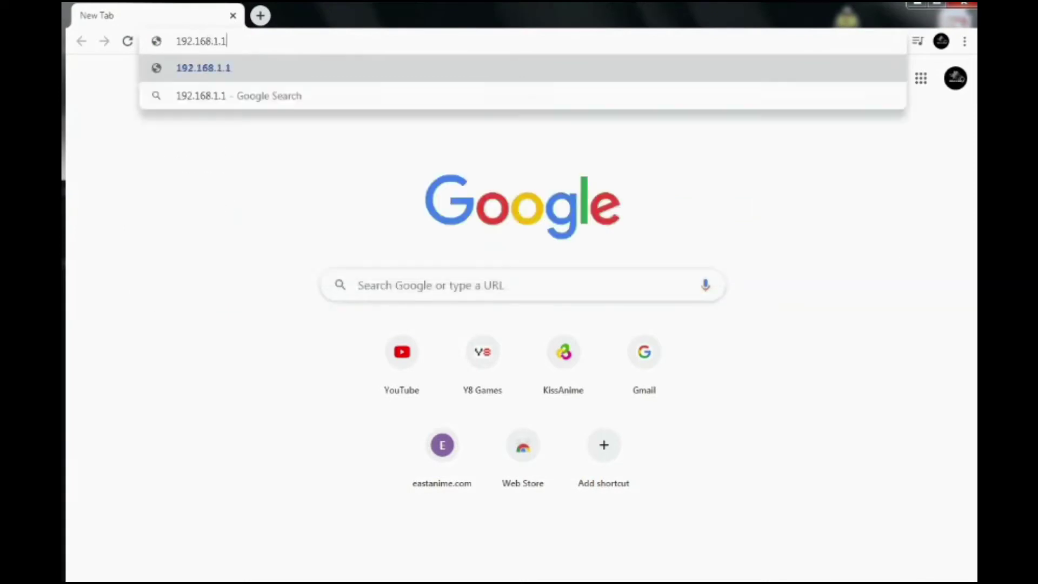
pyautogui.press('Return')
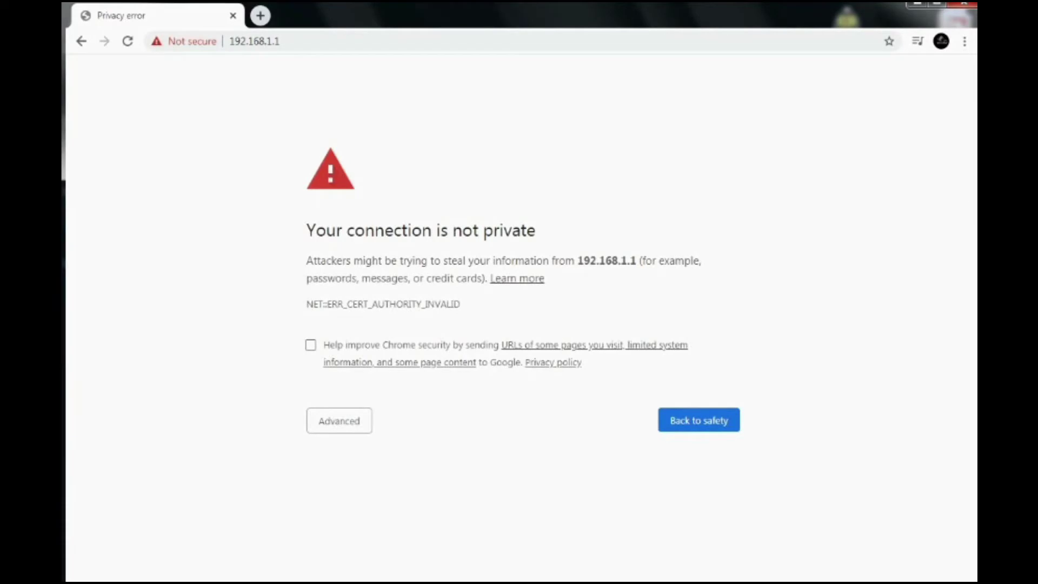
pyautogui.press('F5')
pyautogui.press('Return')
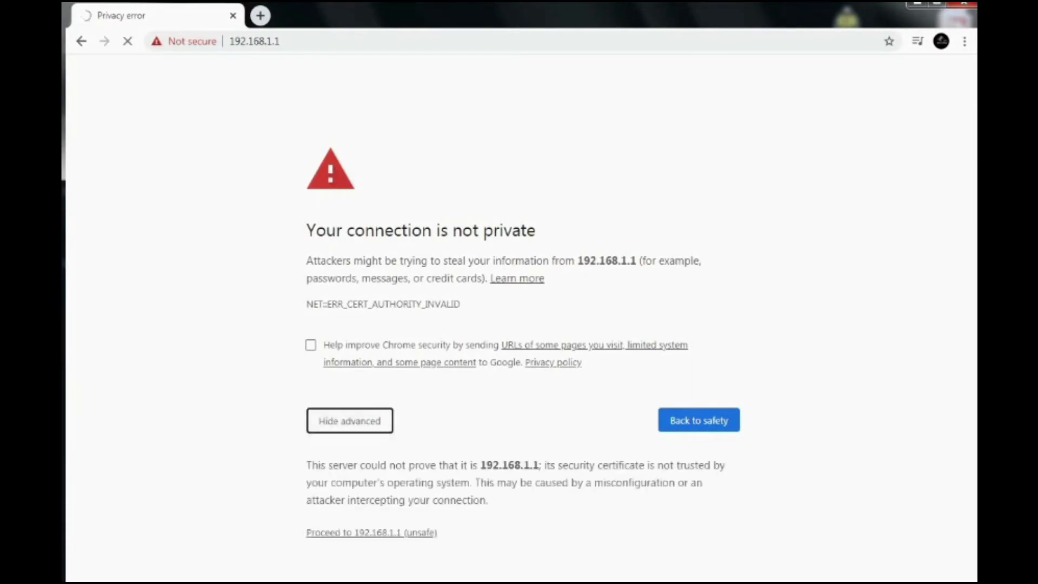
pyautogui.moveTo(438, 532); pyautogui.dragTo(306, 533)
pyautogui.click(308, 533)
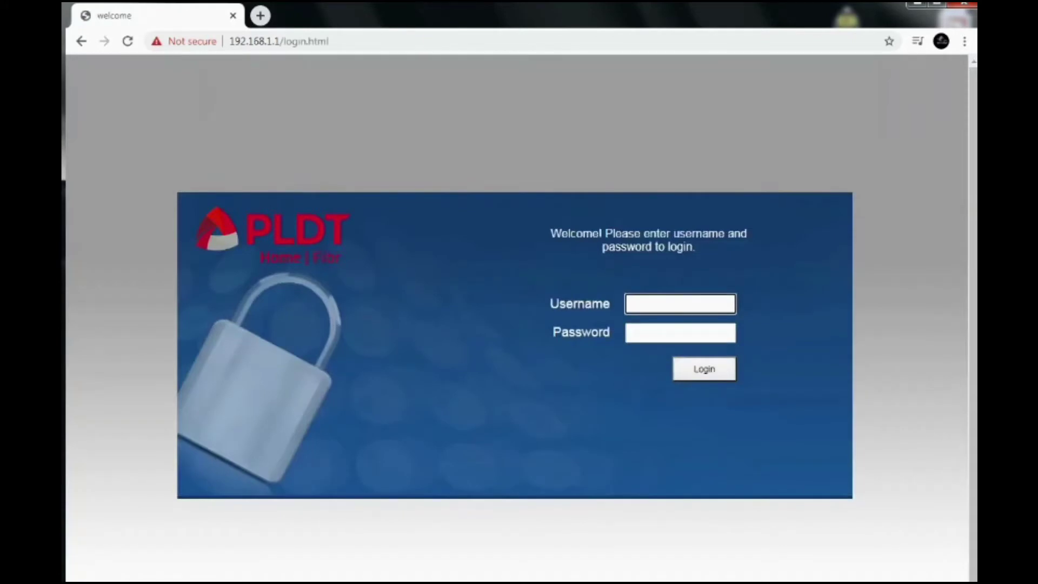
# Check the admin username in the Notepad note, then return to the router login page
pyautogui.hotkey('alt', 'Tab')
pyautogui.press('Up')
pyautogui.press('End')
pyautogui.hotkey('ctrl', 'shift', 'Left')
pyautogui.press('Right')
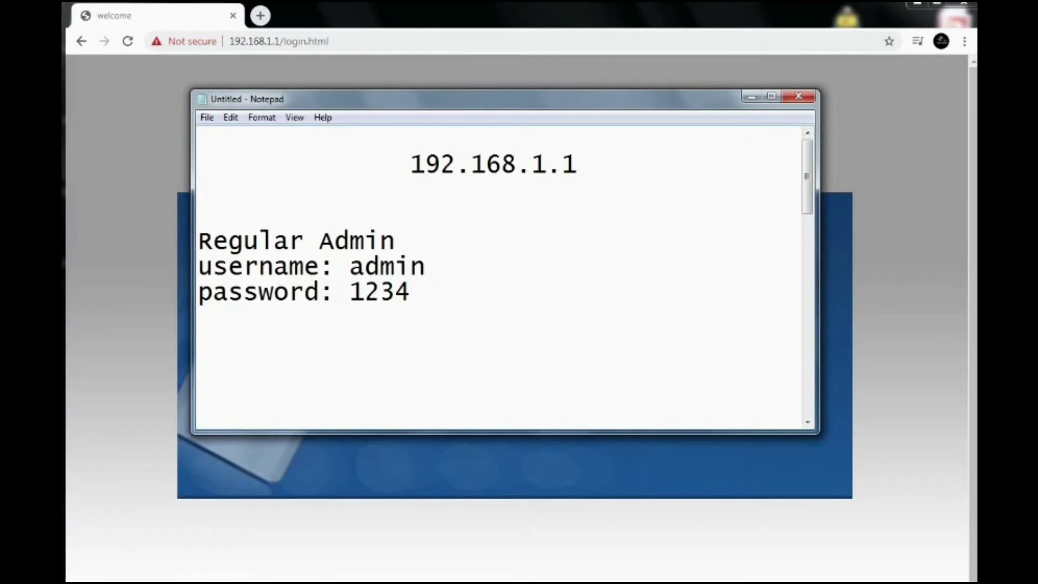
pyautogui.hotkey('alt', 'Tab')
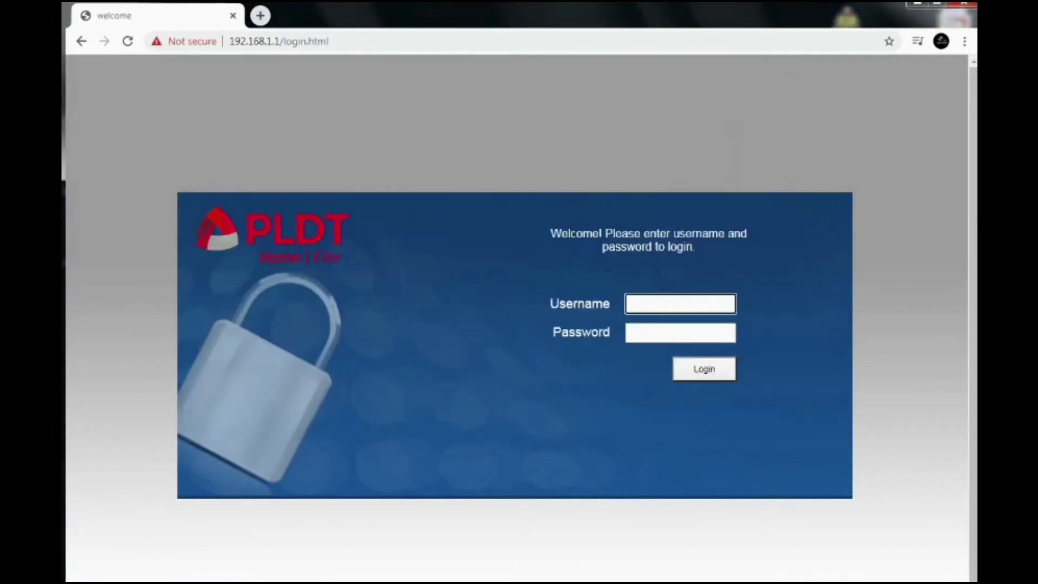
# Log in with the default admin username and password
pyautogui.write('admin')
pyautogui.press('Tab')
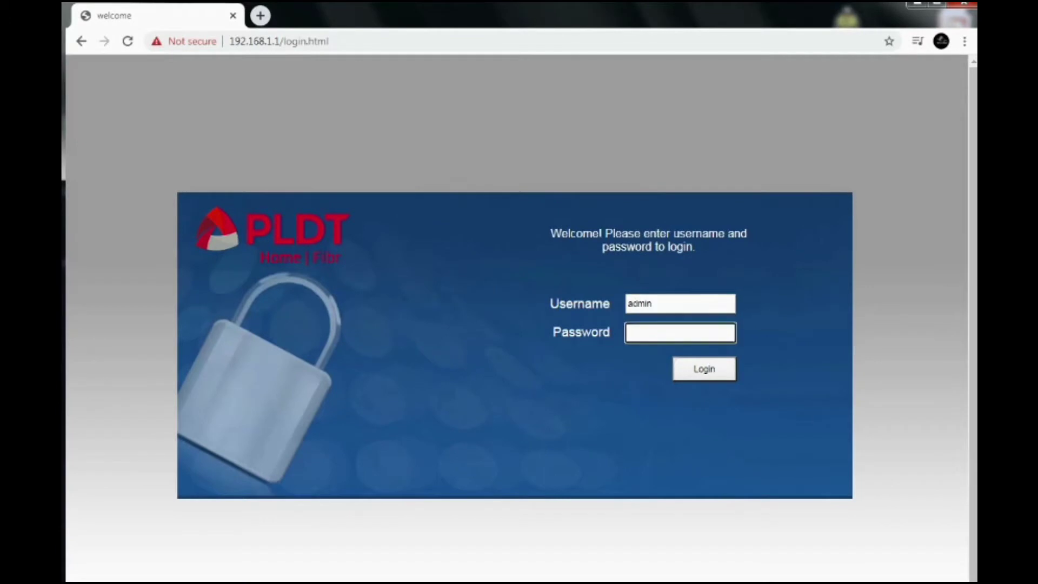
pyautogui.press('Return')
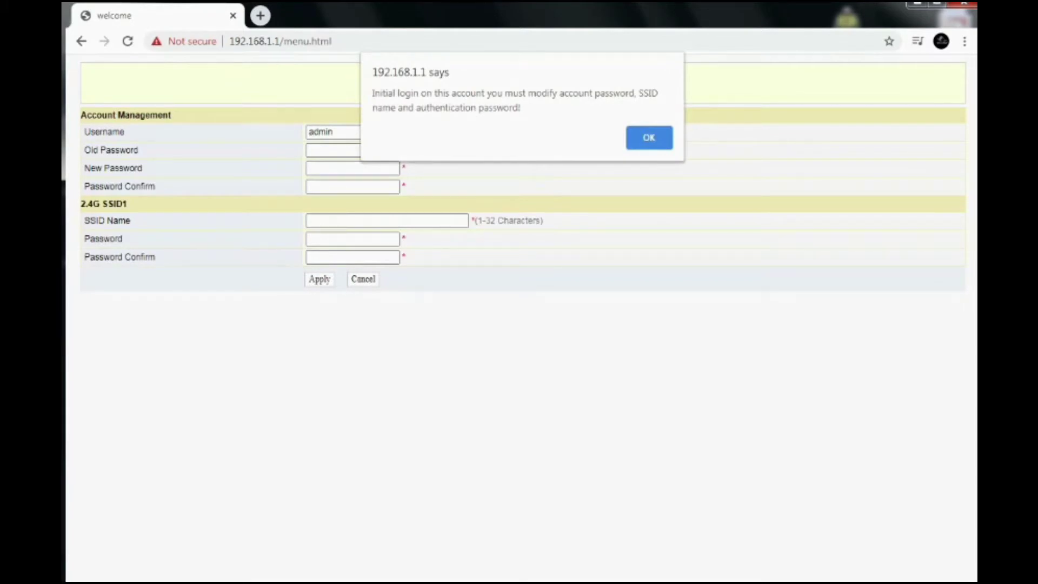
# Dismiss the mandatory-change notice, then enter the old admin password and a new confirmed one
pyautogui.press('Return')
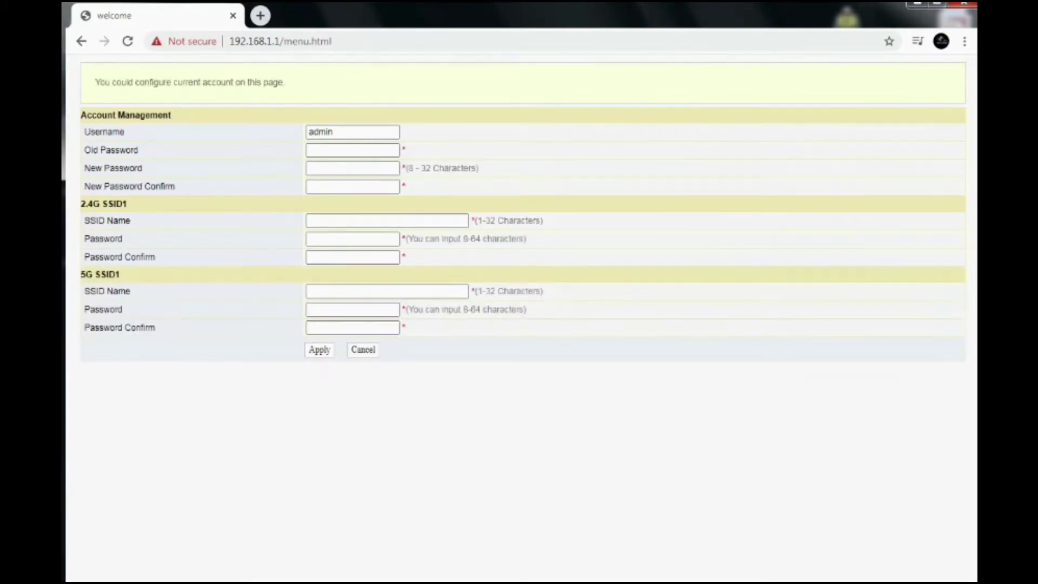
pyautogui.click(353, 149)
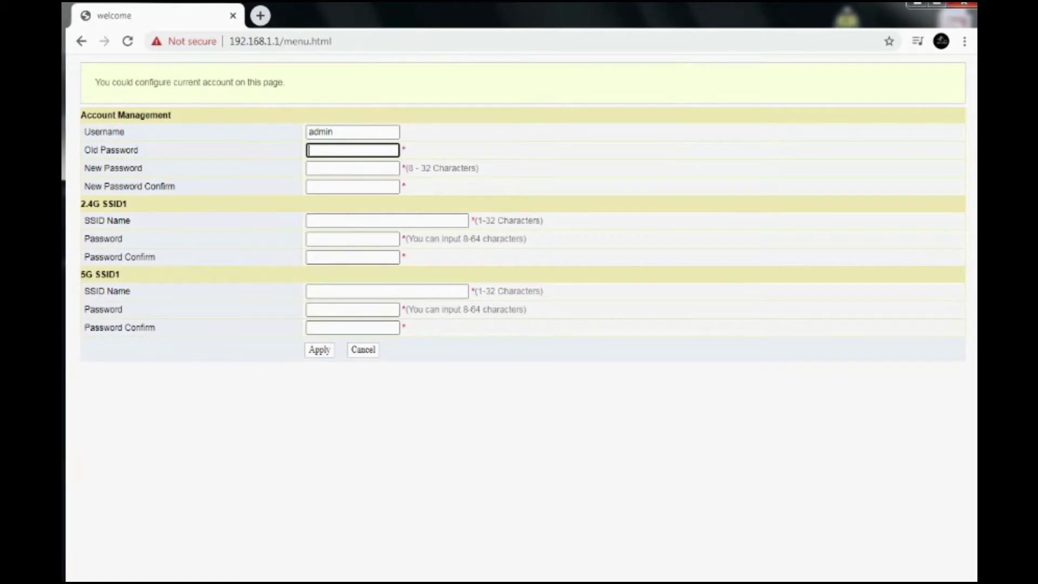
pyautogui.click(352, 168)
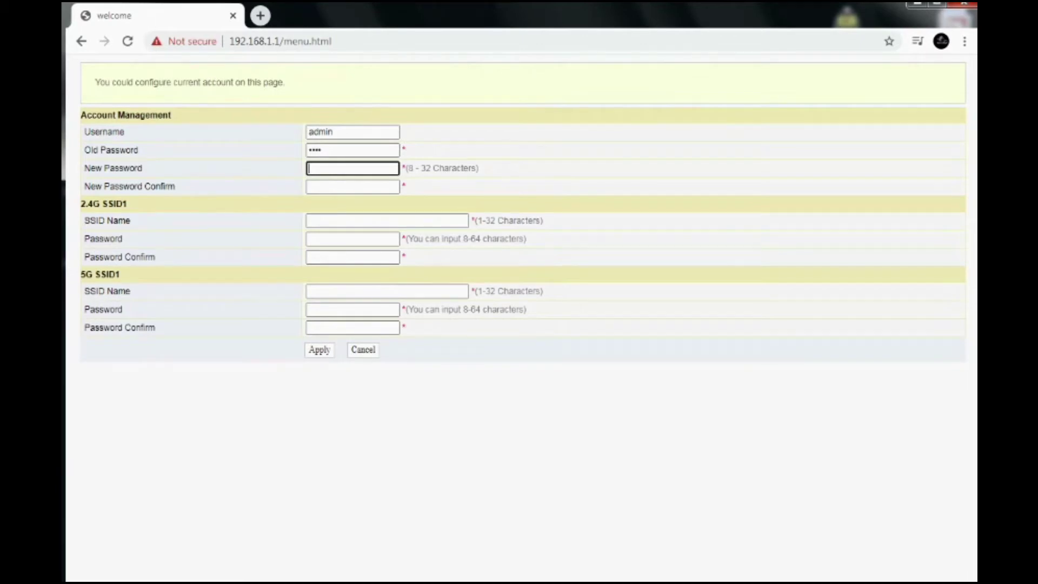
pyautogui.click(353, 186)
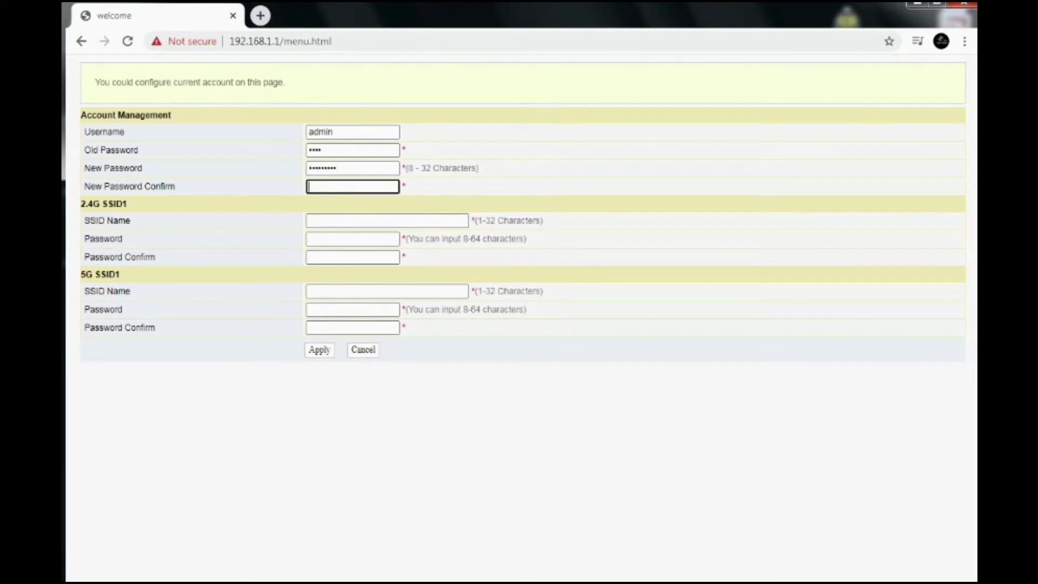
pyautogui.click(387, 220)
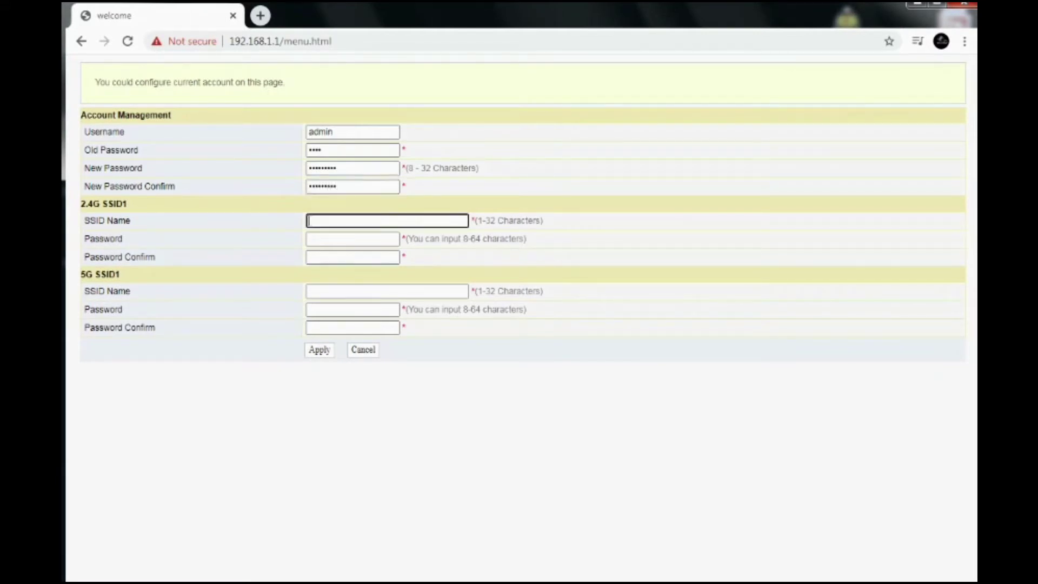
# Enter rtcreate95 as the 2.4G SSID Name and type its Wi-Fi password and confirmation
pyautogui.write('rrtcreate95')
pyautogui.click(352, 238)
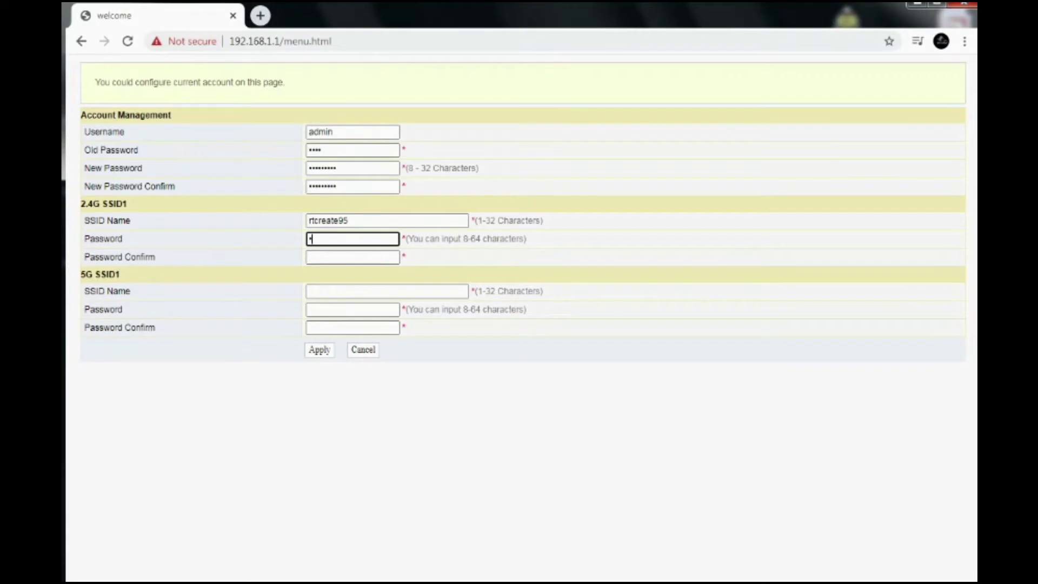
pyautogui.press('Tab')
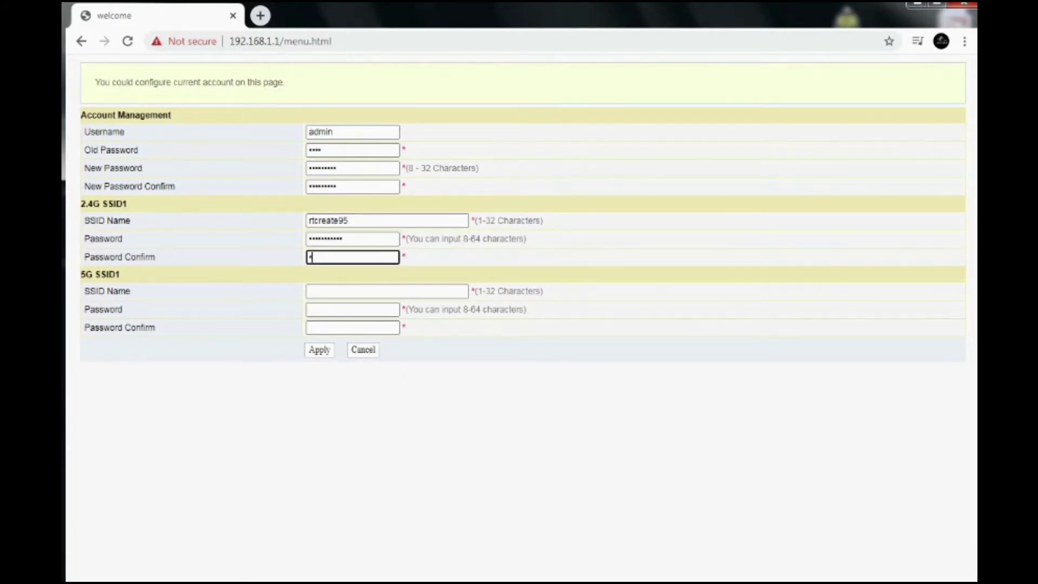
# Name the 5G network 'cress files', enter and confirm its password, and apply all changes
pyautogui.click(387, 291)
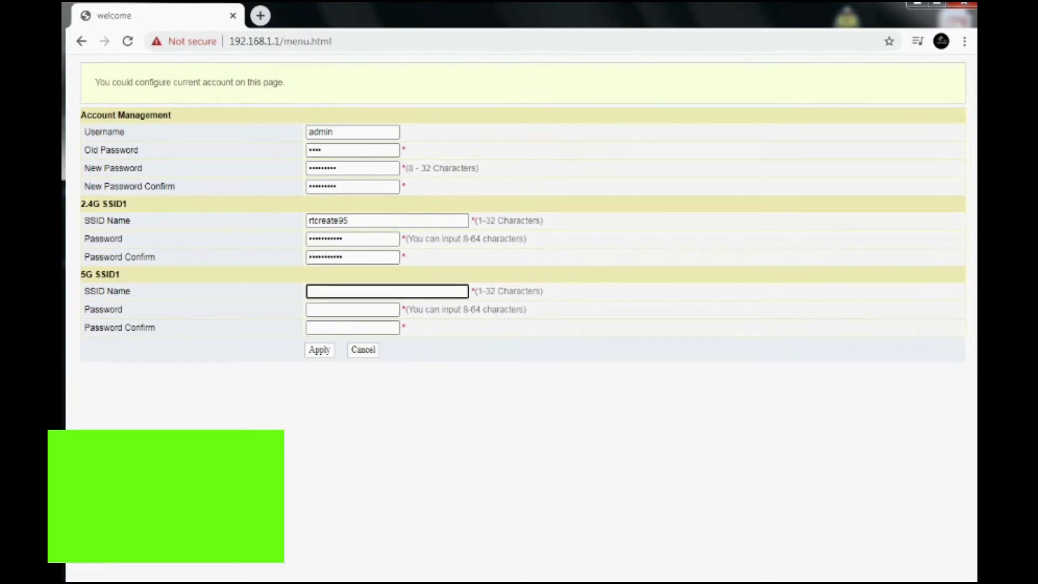
pyautogui.write('cress t')
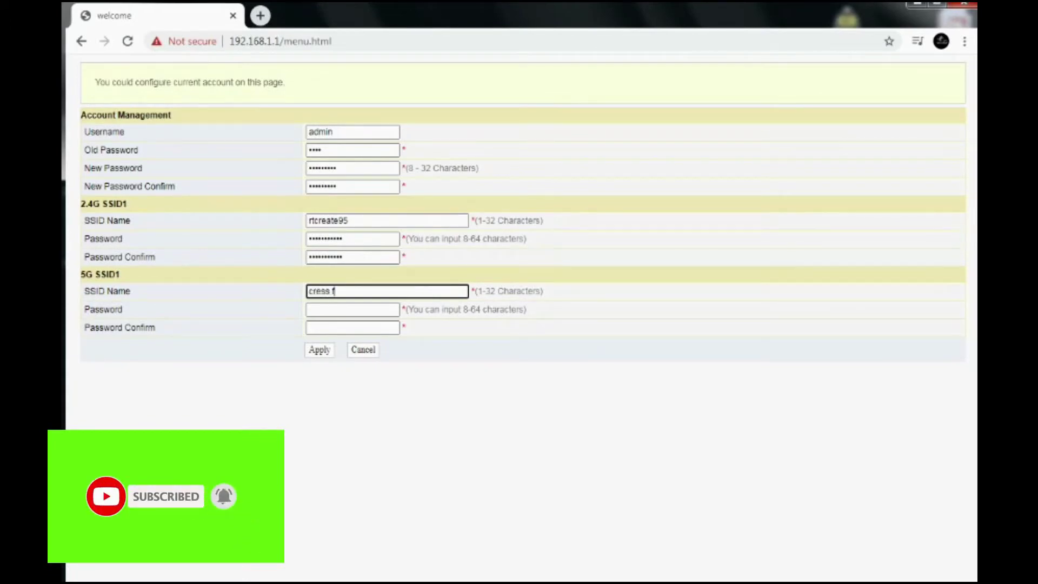
pyautogui.write('iles')
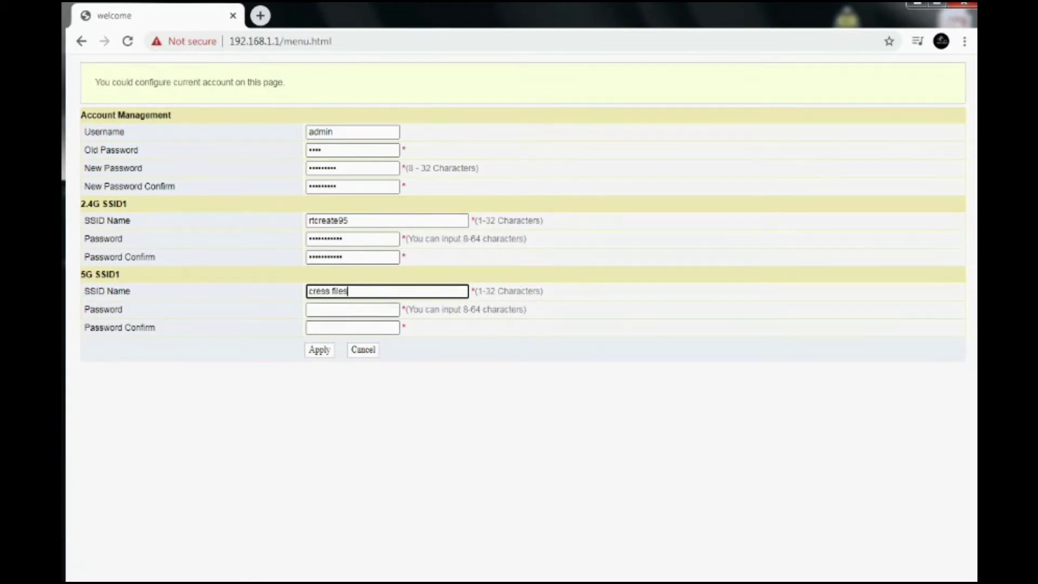
pyautogui.press('Tab')
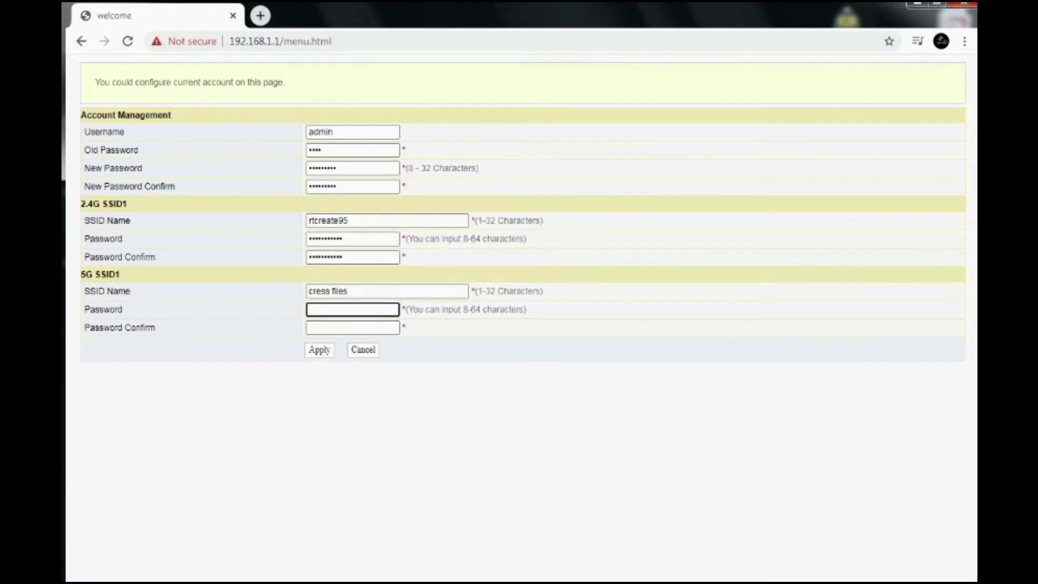
pyautogui.write('••••••••••••••')
pyautogui.click(353, 327)
pyautogui.write('••••••••••••••')
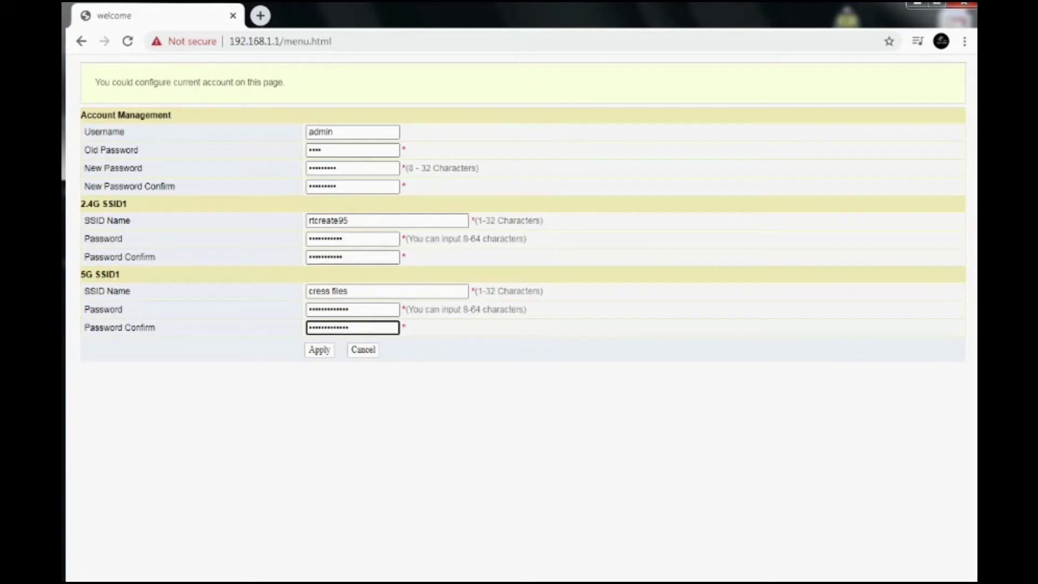
pyautogui.press('Tab')
pyautogui.press('Return')
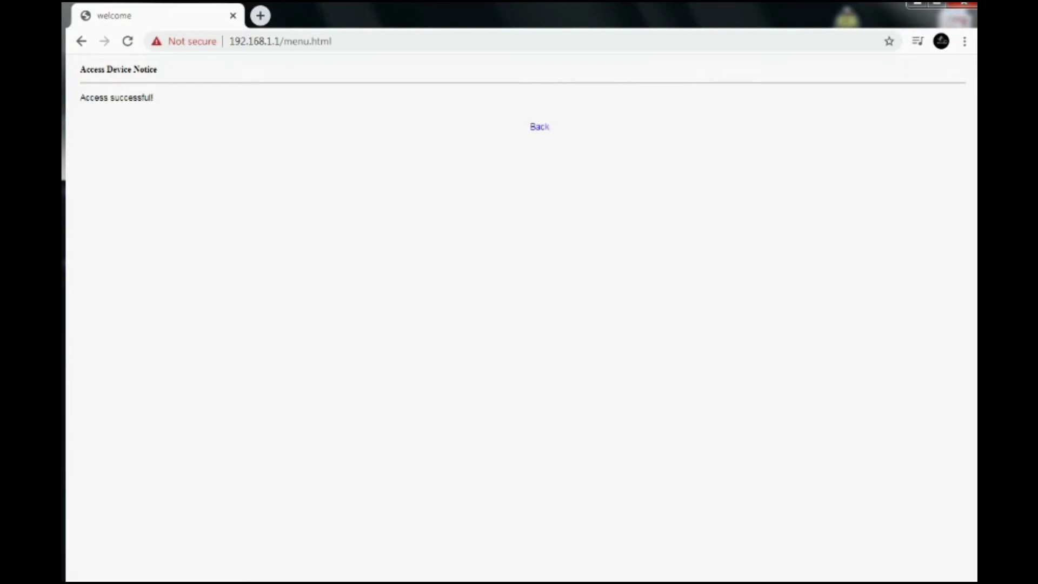
# Leave the success notice, log in again with the saved admin username and new password, ending at the login page
pyautogui.press('Tab')
pyautogui.press('Return')
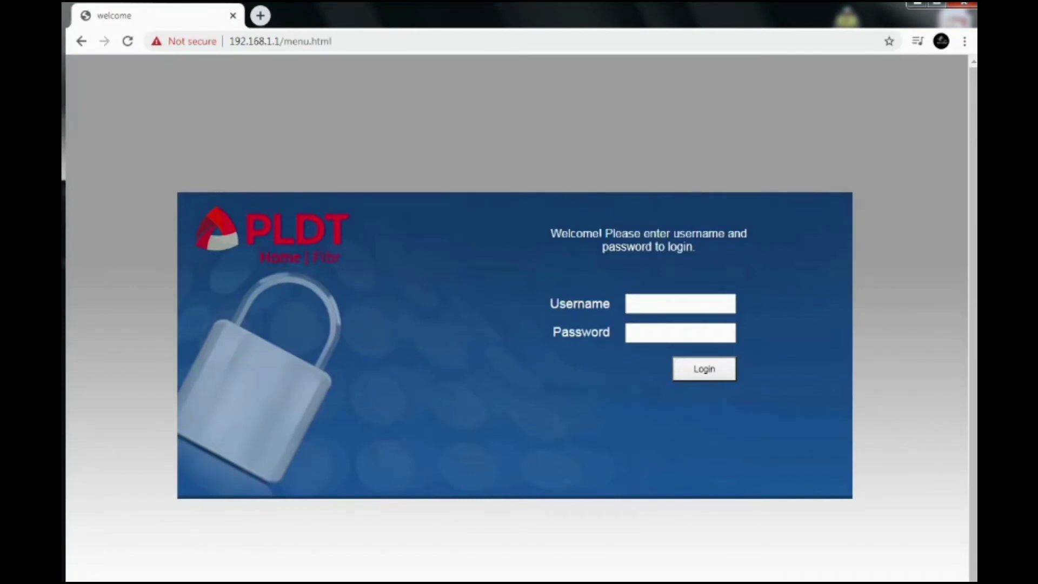
pyautogui.click(680, 304)
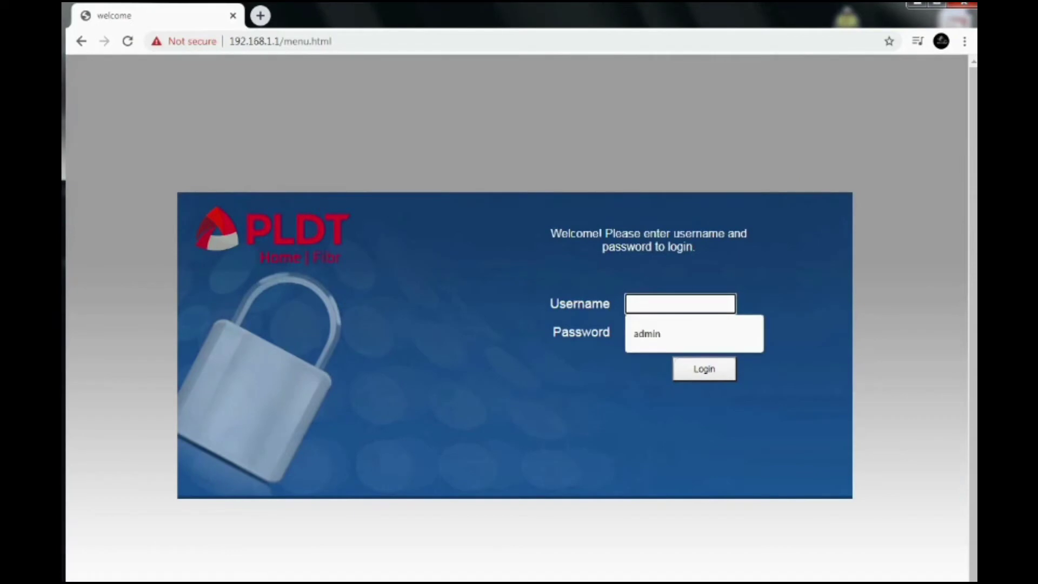
pyautogui.press('Down')
pyautogui.press('Return')
pyautogui.press('Tab')
pyautogui.write('*********')
pyautogui.press('Return')
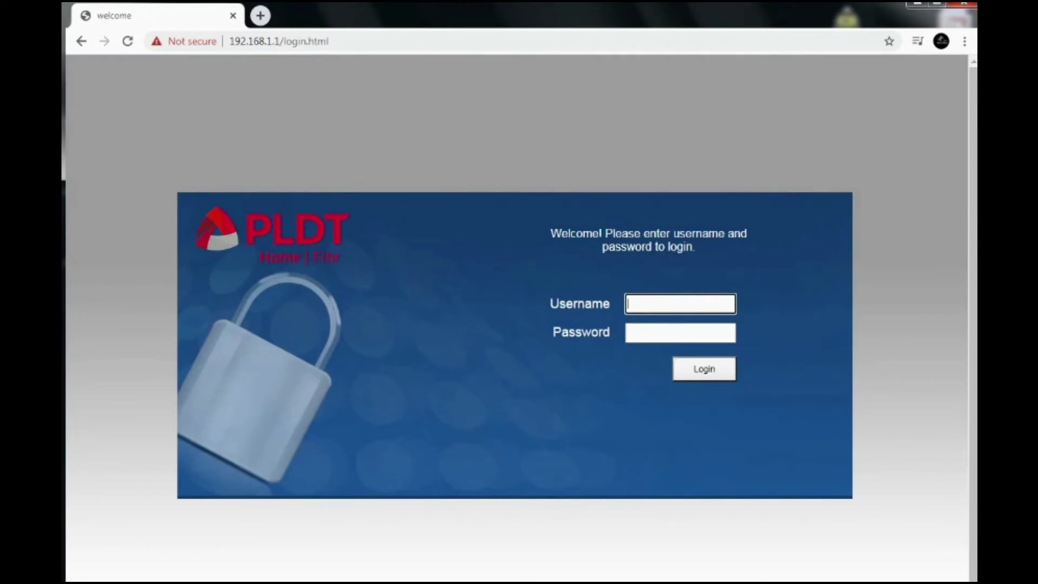
pyautogui.moveTo(548, 303); pyautogui.dragTo(609, 303)
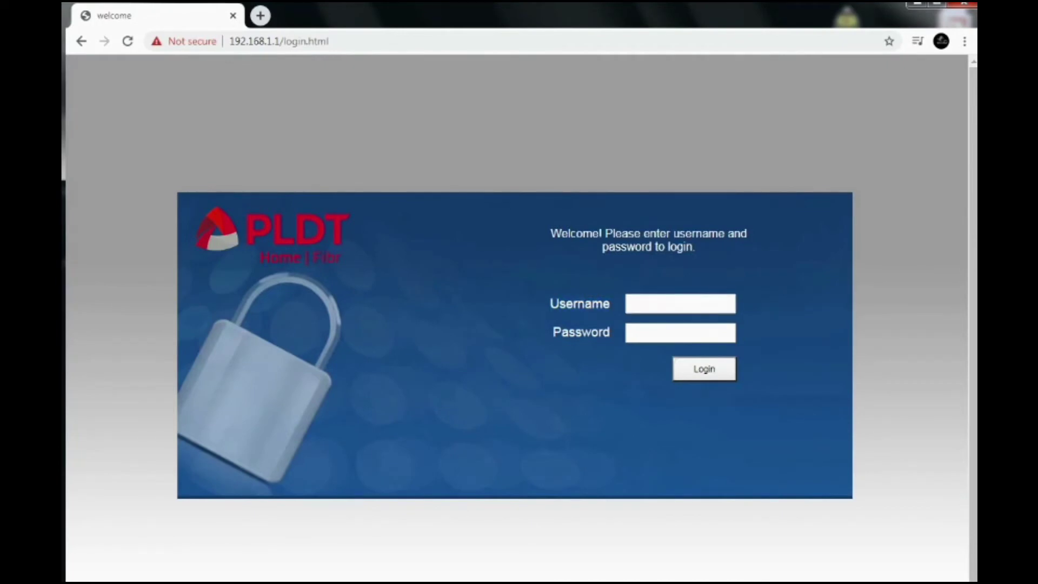
pyautogui.doubleClick(580, 303)
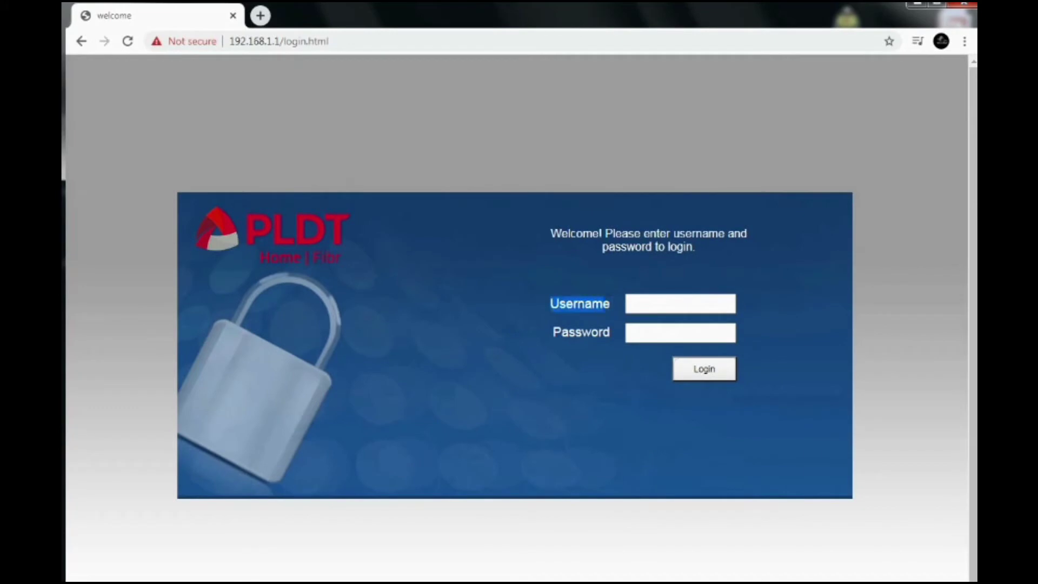
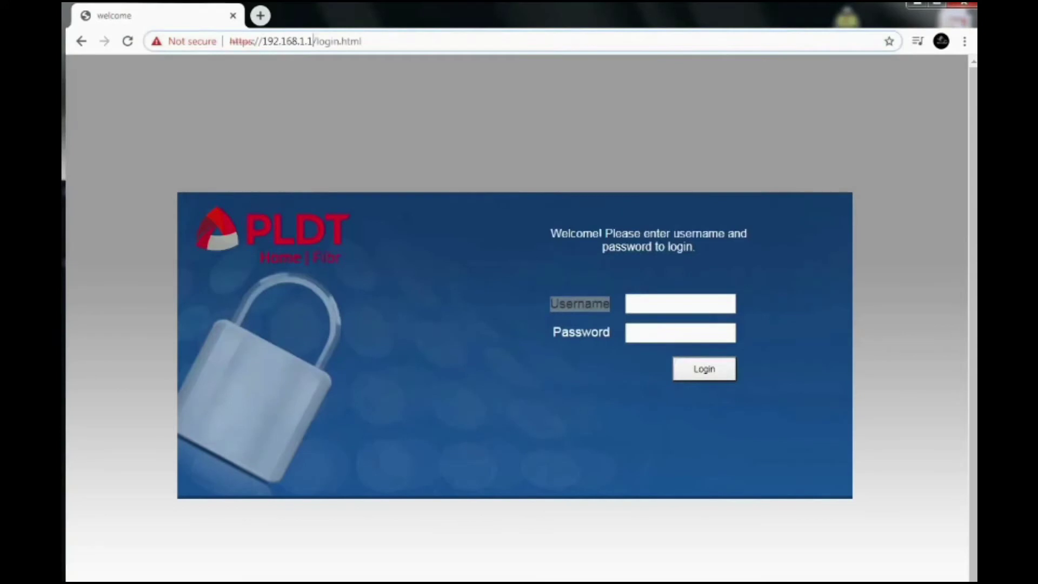
# Change the router address from 192.168.1.1/login.html to 192.168.1.1/fh and load it
pyautogui.doubleClick(328, 42)
pyautogui.hotkey('shift', 'End')
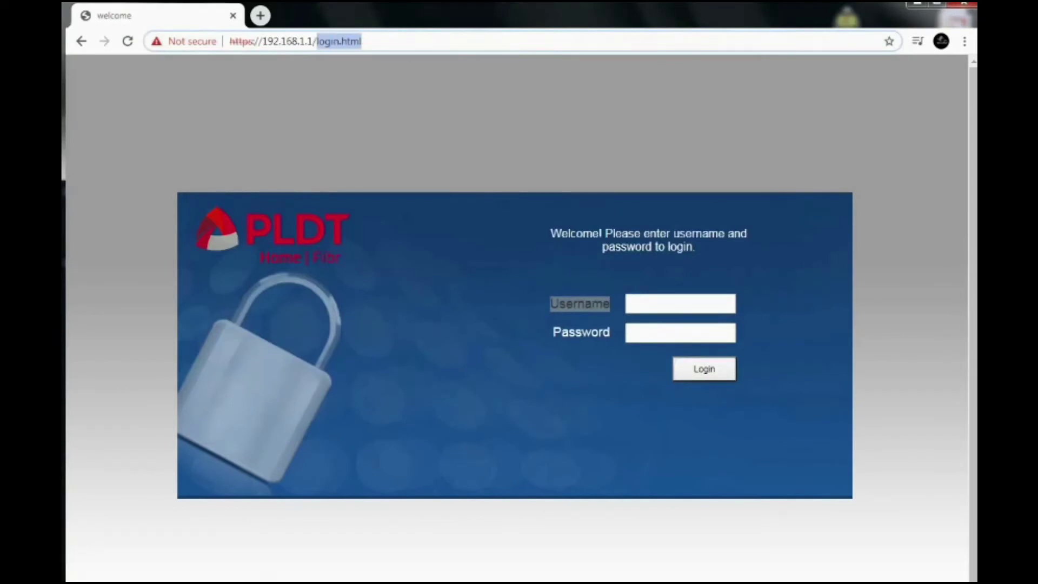
pyautogui.write('fh')
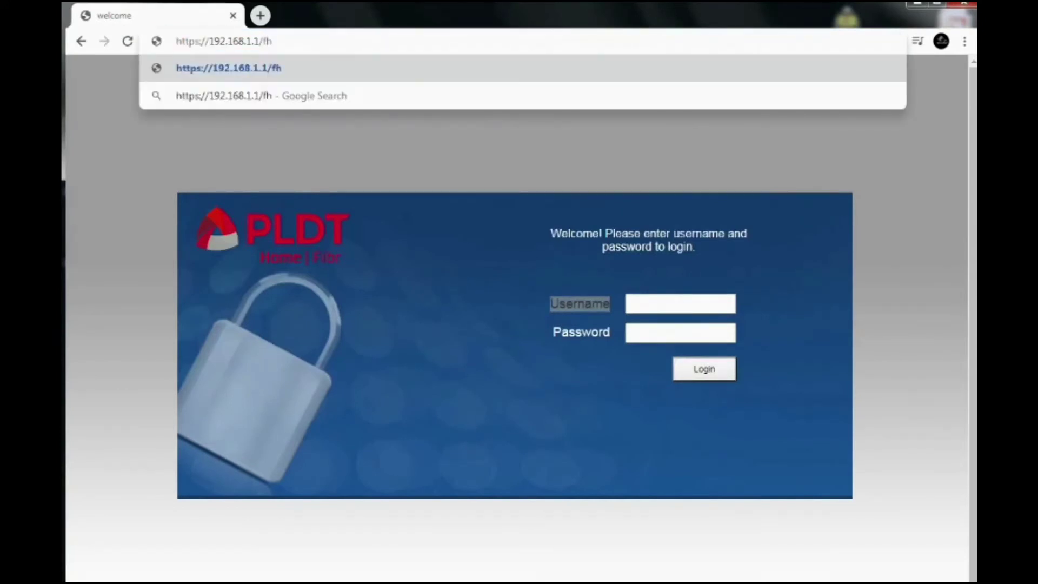
pyautogui.press('Return')
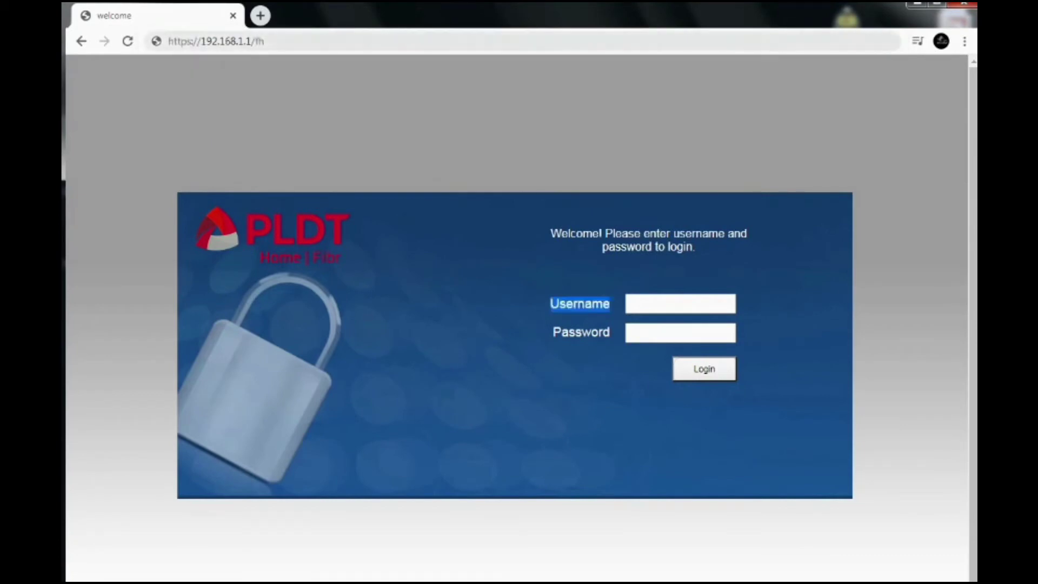
pyautogui.hotkey('ctrl', 'l')
pyautogui.press('End')
# Reload the /fh address to show the Administrator login page and highlight its Administrator label
pyautogui.press('Return')
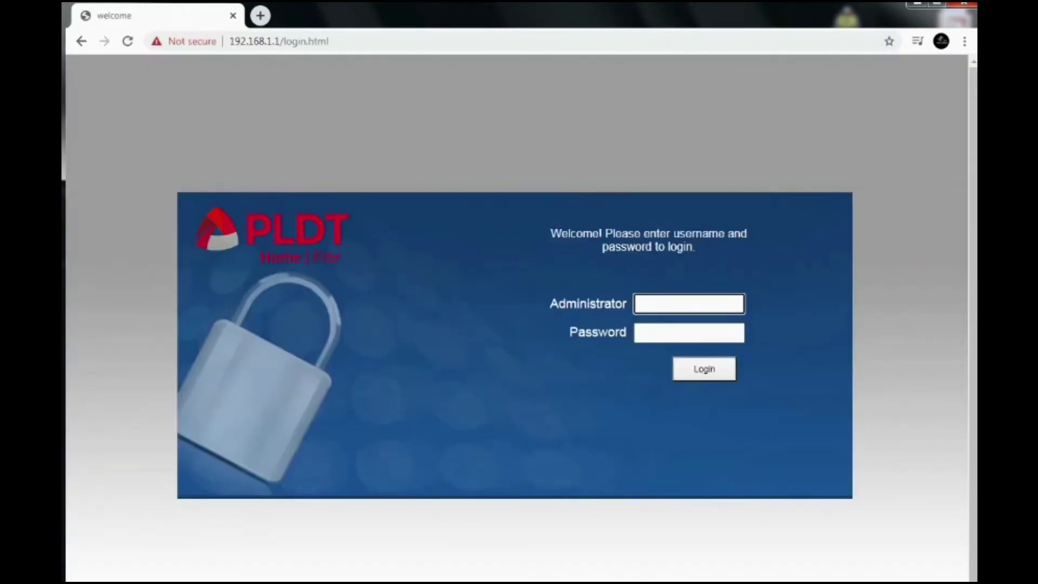
pyautogui.moveTo(550, 304); pyautogui.dragTo(627, 305)
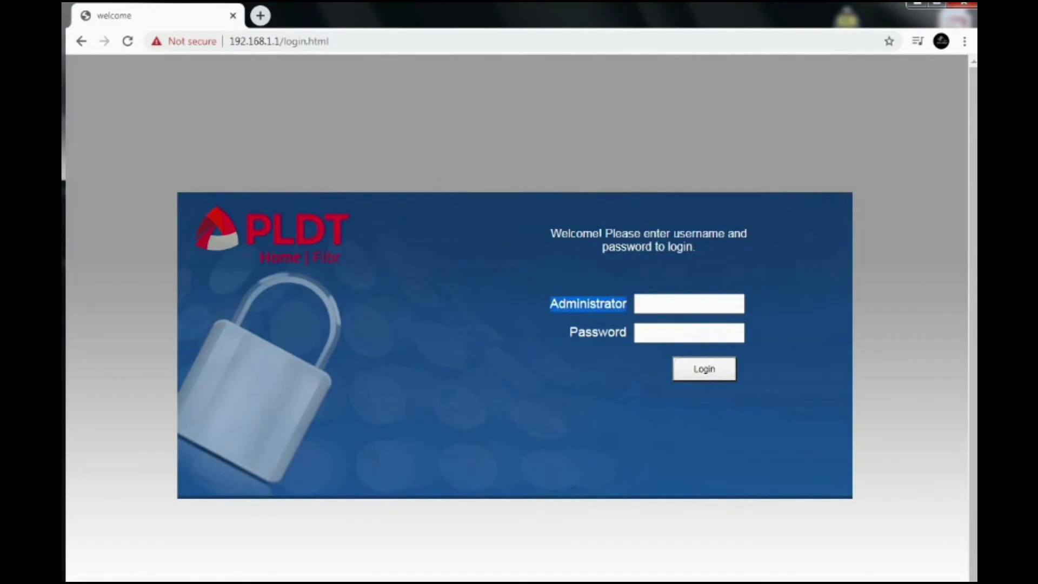
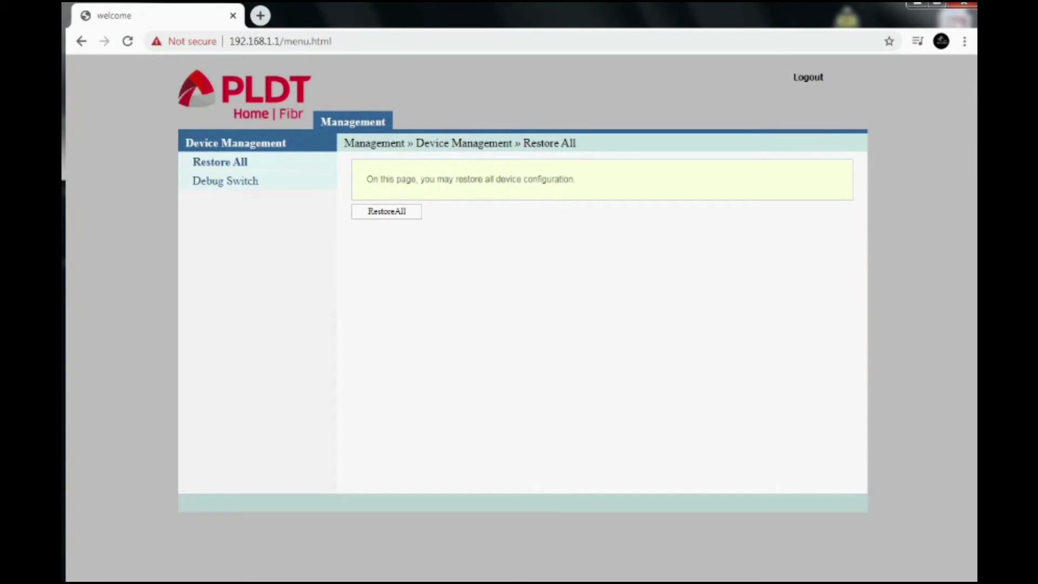
# On the Debug Switch page, set Omci Debug to Disable, Web Admin and Telnet to Enable, and apply Telnet
pyautogui.click(226, 181)
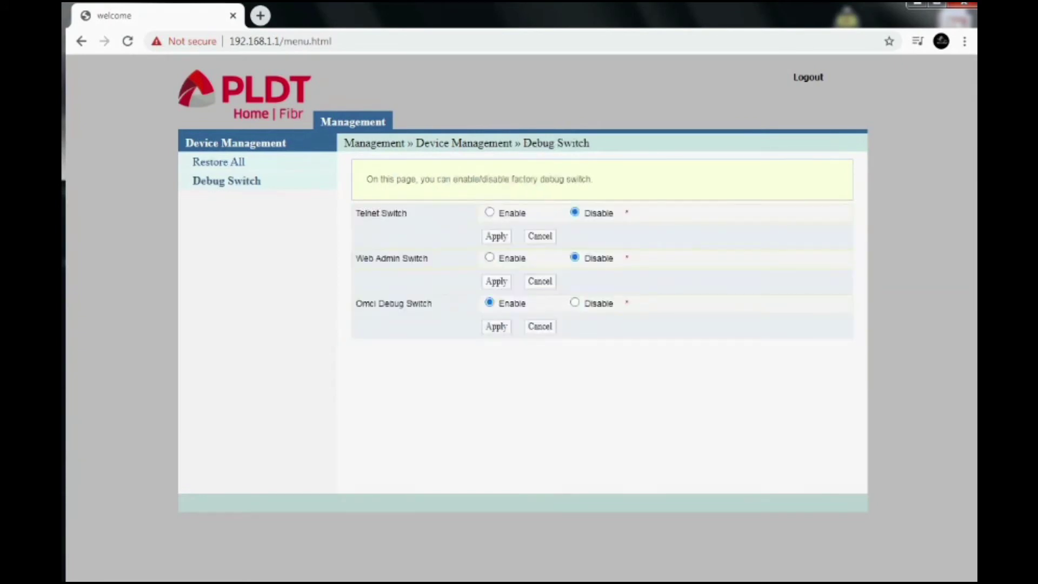
pyautogui.click(574, 302)
pyautogui.click(489, 257)
pyautogui.click(489, 212)
pyautogui.click(497, 236)
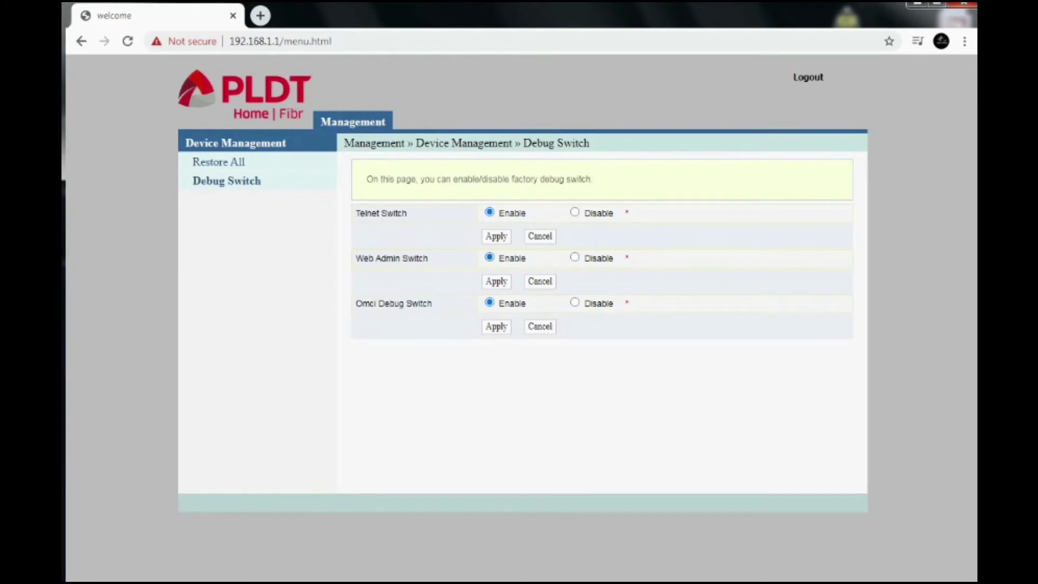
# Save the Web Admin and Omci Debug switches as Enable, then log out of the router admin
pyautogui.click(496, 282)
pyautogui.click(496, 327)
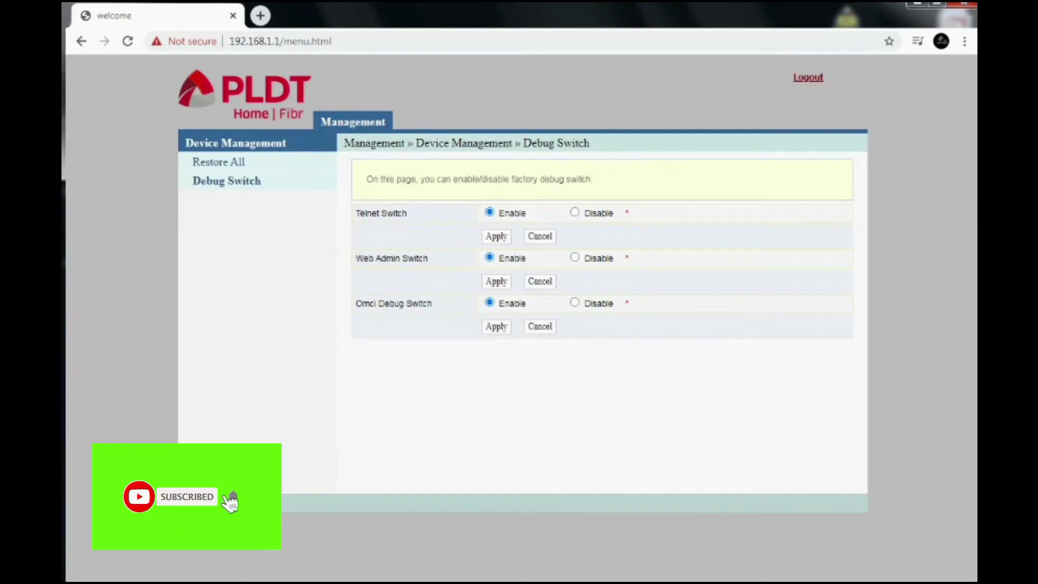
pyautogui.click(808, 77)
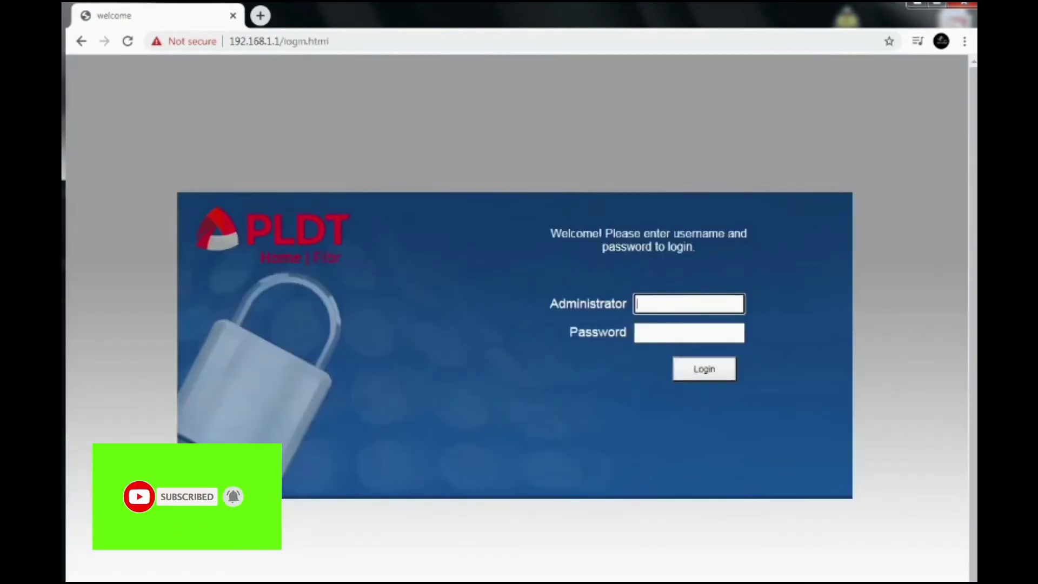
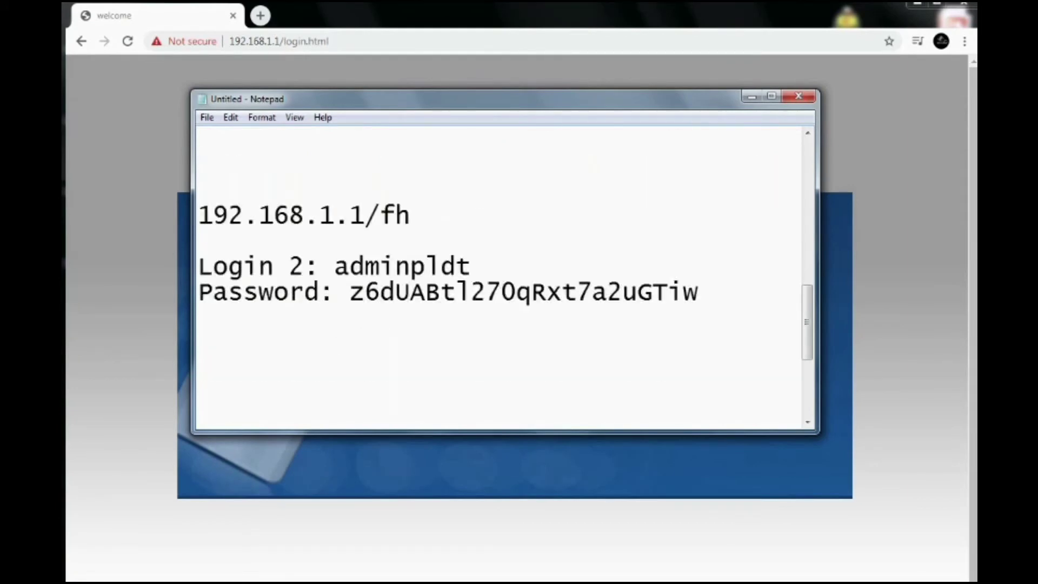
# Select the username after 'Login 2:' in the notes and bring up its Copy menu
pyautogui.hotkey('shift', 'Up')
pyautogui.press('Up')
pyautogui.click(333, 266)
pyautogui.hotkey('shift', 'Right')
pyautogui.hotkey('shift', 'Right')
pyautogui.hotkey('shift', 'Right')
pyautogui.hotkey('shift', 'Right')
pyautogui.hotkey('shift', 'Right')
pyautogui.hotkey('shift', 'Right')
pyautogui.hotkey('shift', 'Right')
pyautogui.hotkey('shift', 'Right')
pyautogui.hotkey('shift', 'Right')
pyautogui.rightClick(435, 262)
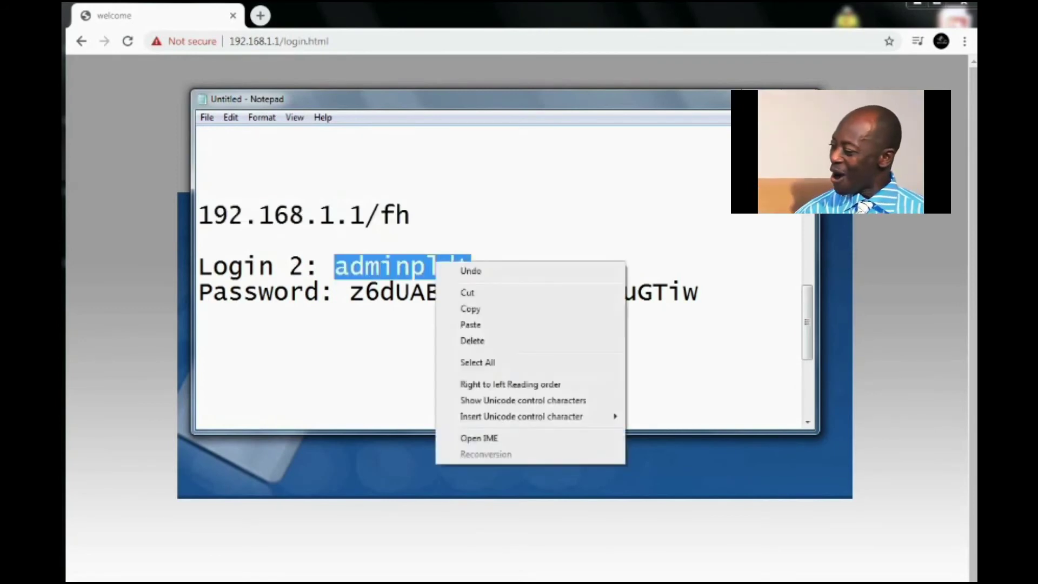
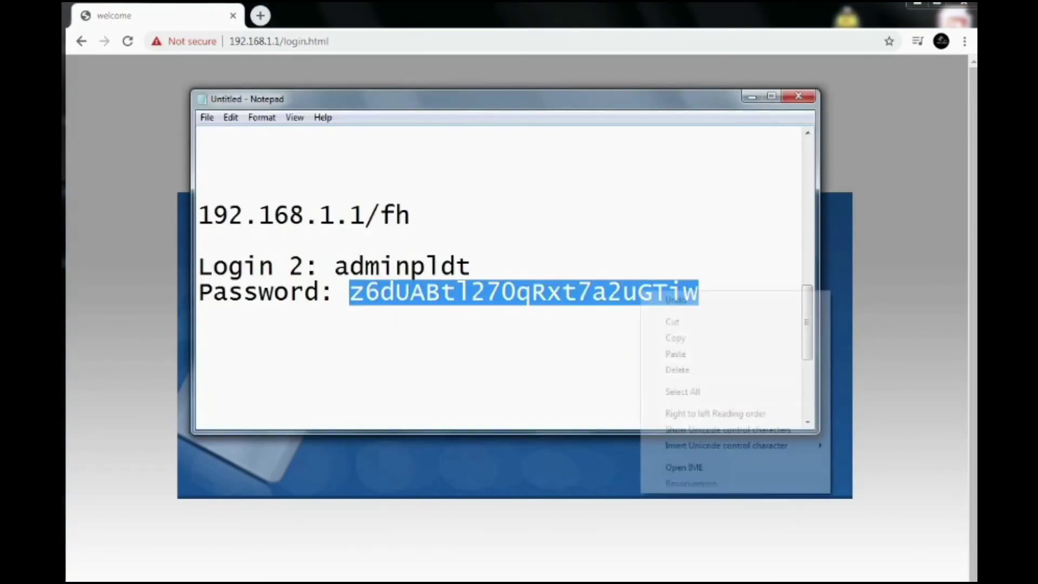
# Copy the saved adminpldt password from Notepad and bring up edit options on the router login's Password field
pyautogui.click(675, 338)
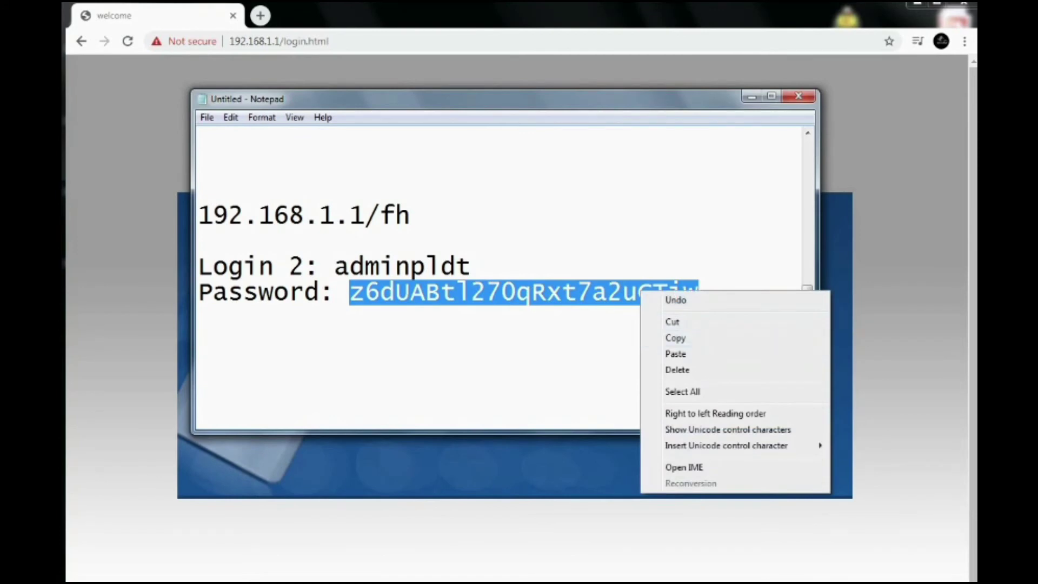
pyautogui.hotkey('alt', 'Tab')
pyautogui.click(692, 332)
pyautogui.rightClick(692, 332)
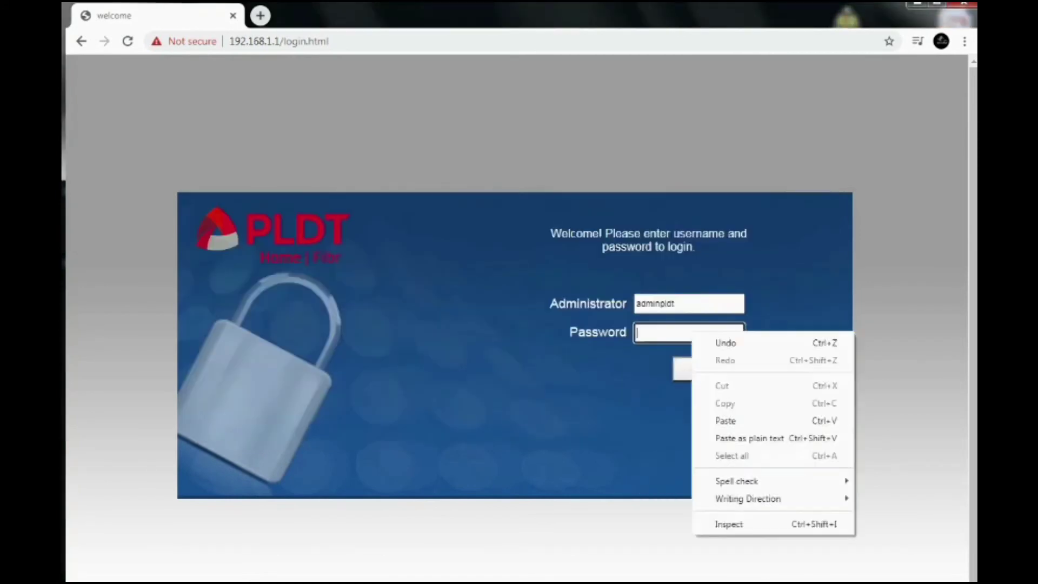
# Paste the copied password into the Password field and log in as adminpldt
pyautogui.click(713, 420)
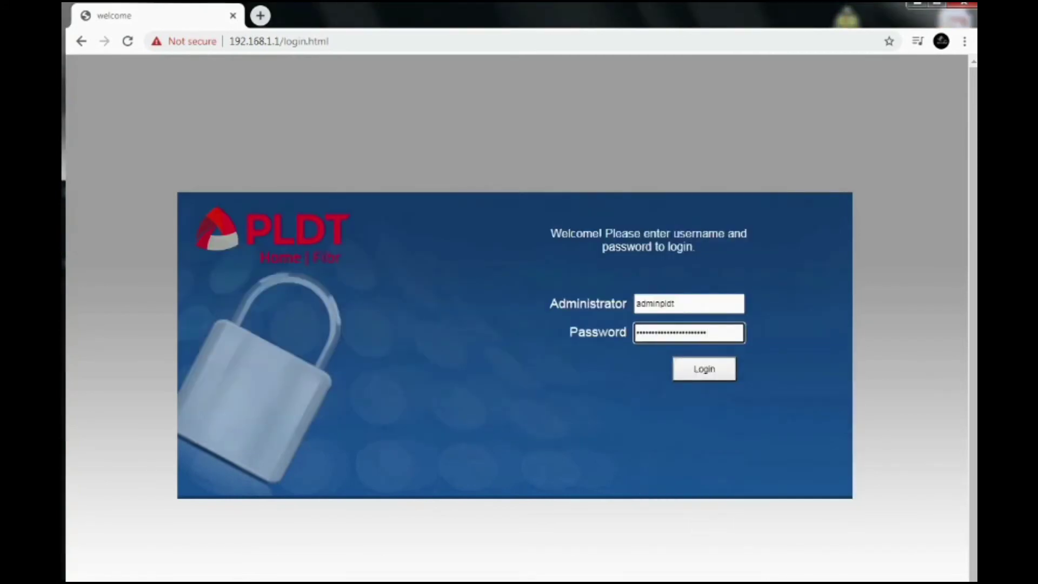
pyautogui.press('Return')
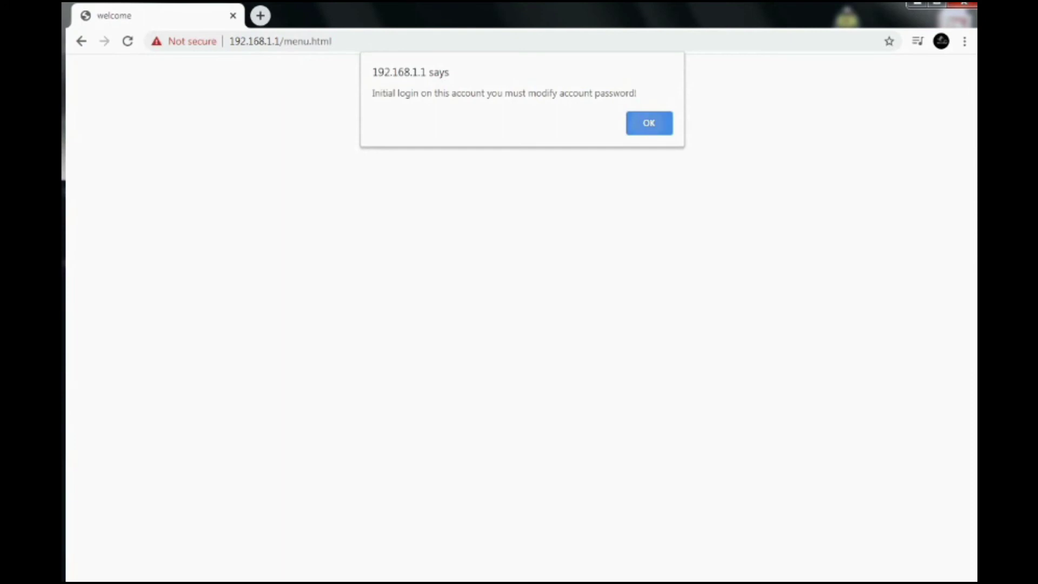
# Dismiss the must-change-password alert and move focus to the Old Password field
pyautogui.press('Return')
pyautogui.press('Tab')
pyautogui.press('Tab')
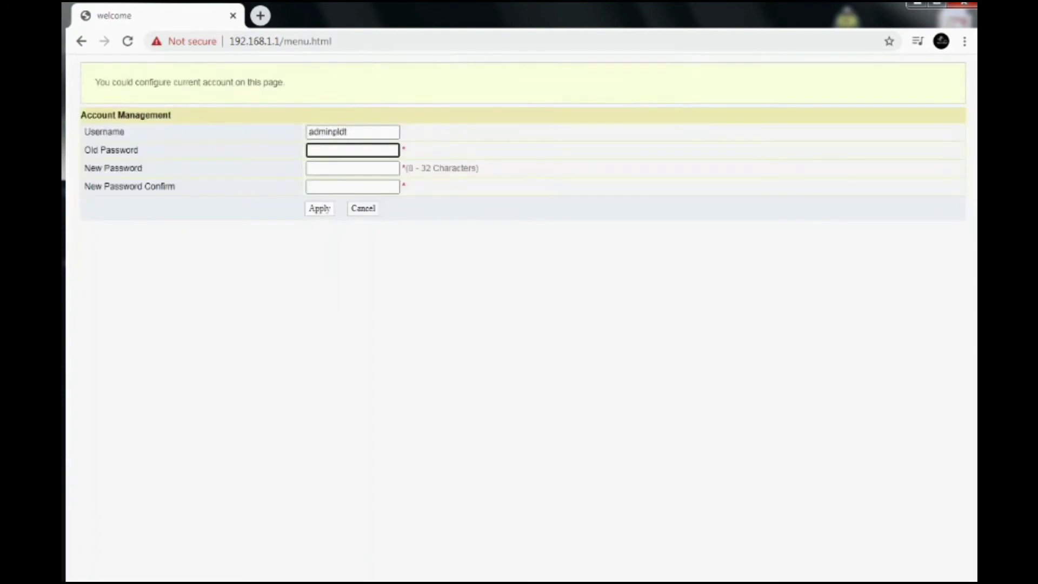
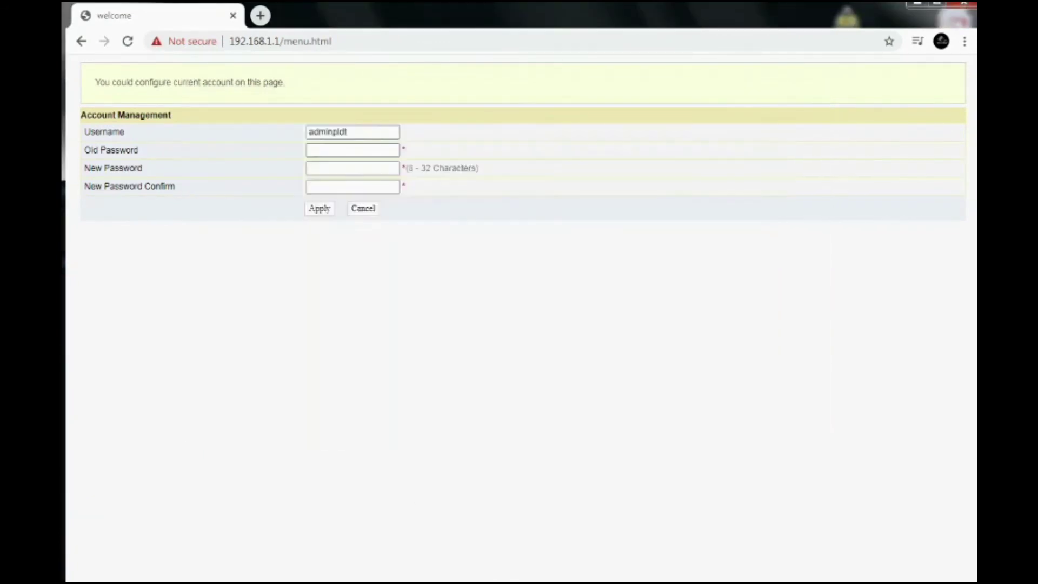
# Fill the Old Password field with the current admin account password
pyautogui.click(352, 151)
pyautogui.hotkey('ctrl', 'v')
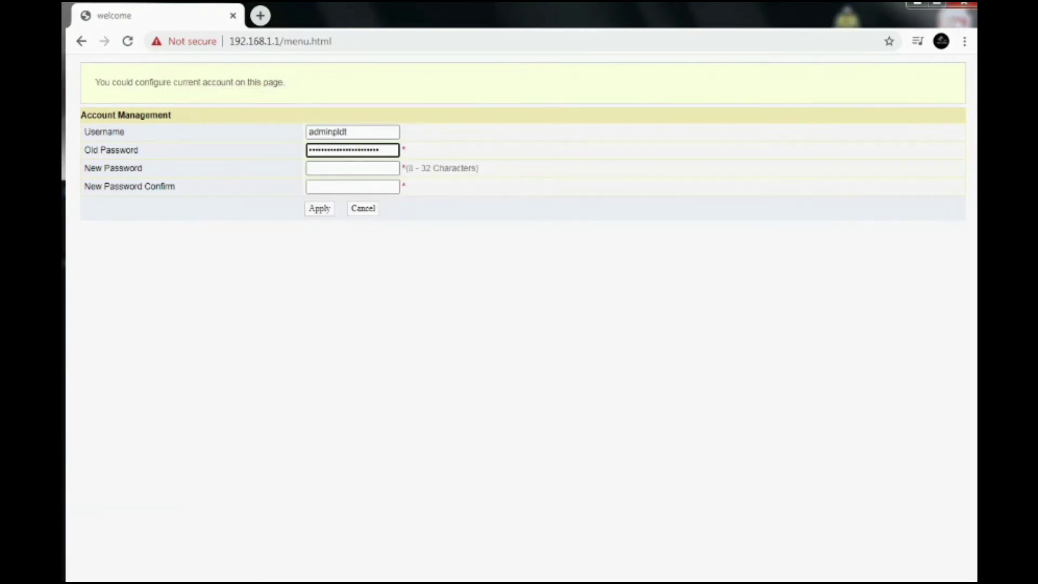
pyautogui.hotkey('ctrl', 'a')
pyautogui.press('BackSpace')
pyautogui.rightClick(338, 150)
pyautogui.click(371, 237)
# Enter the new password in both New Password fields, apply it, then go back from the 'Access successful!' notice
pyautogui.press('Tab')
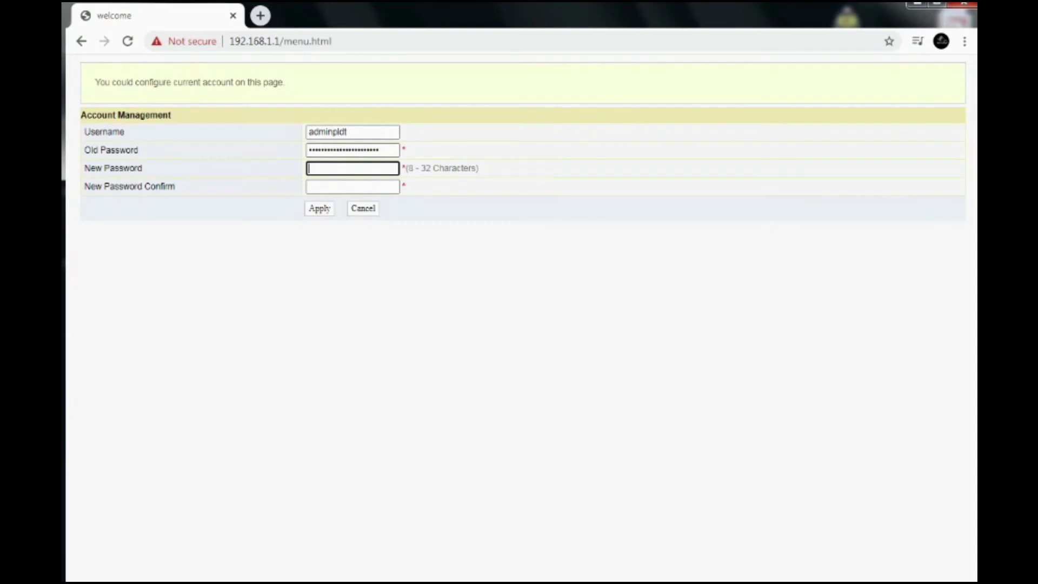
pyautogui.write('a***********')
pyautogui.press('Tab')
pyautogui.write('*******')
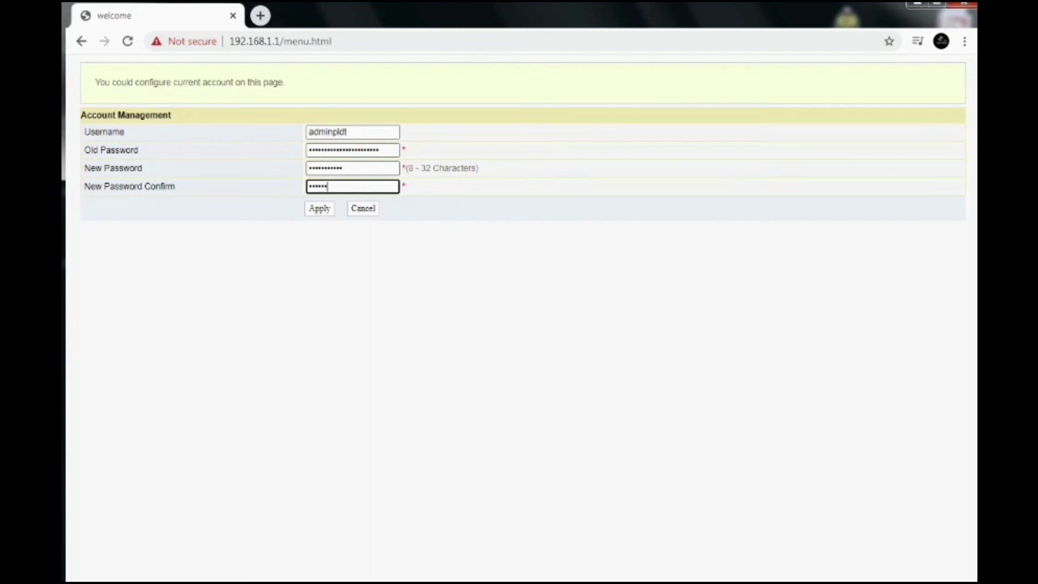
pyautogui.write('*****')
pyautogui.press('Return')
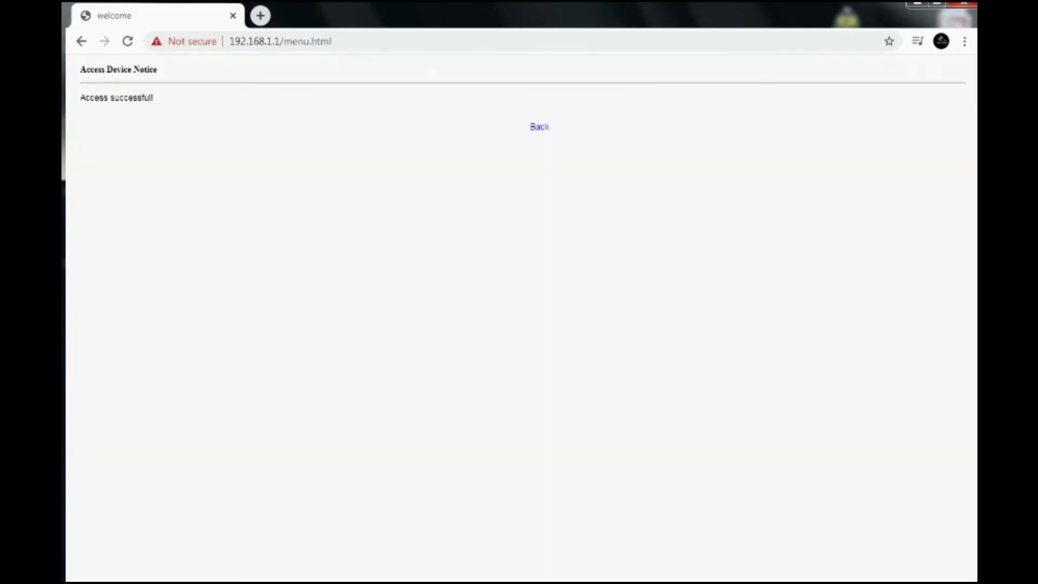
pyautogui.click(539, 127)
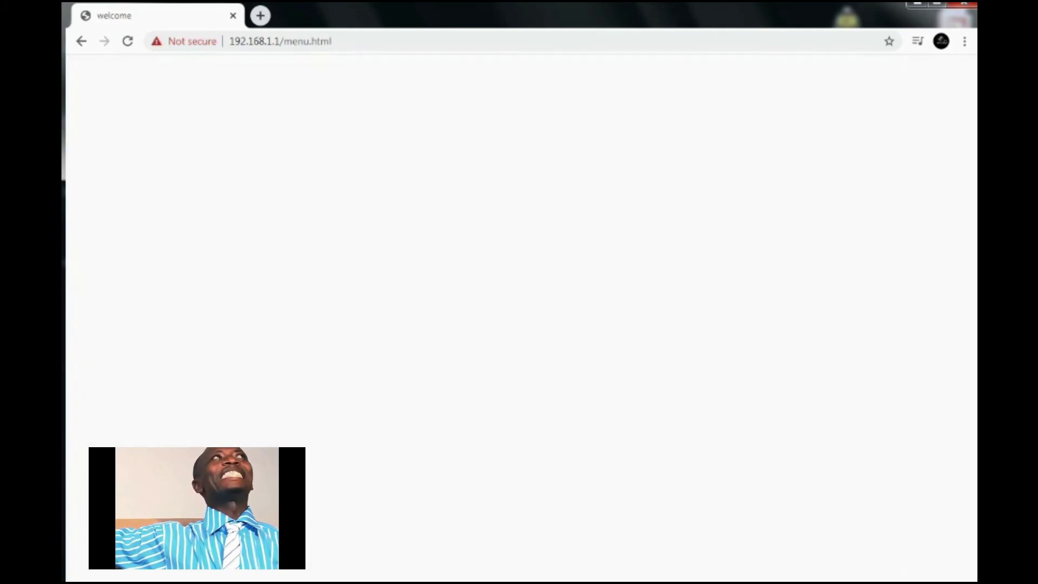
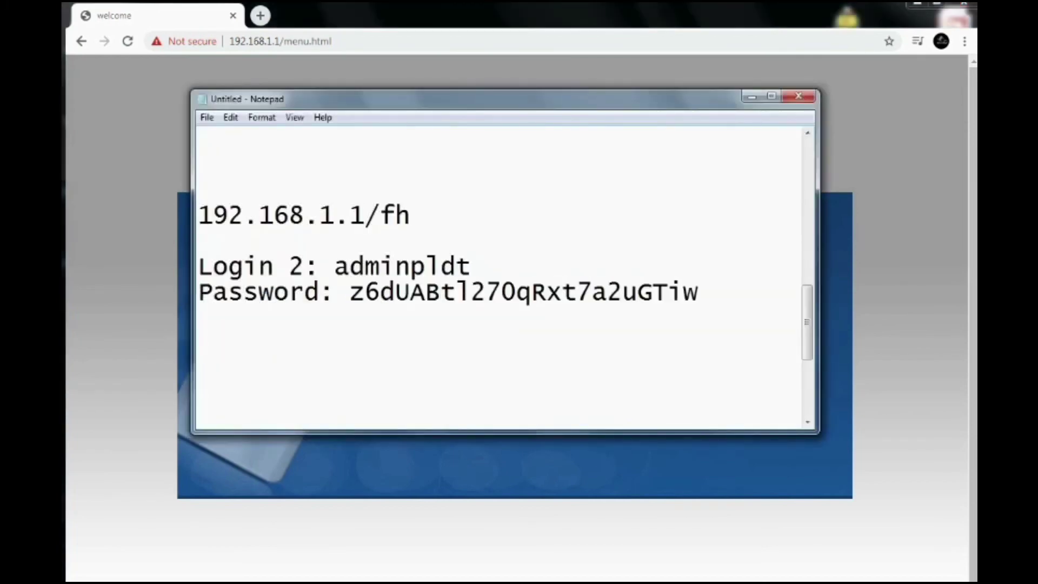
# Select the router admin password value in the Notepad note for the 192.168.1.1 login
pyautogui.click(350, 292)
pyautogui.moveTo(350, 293); pyautogui.dragTo(684, 293)
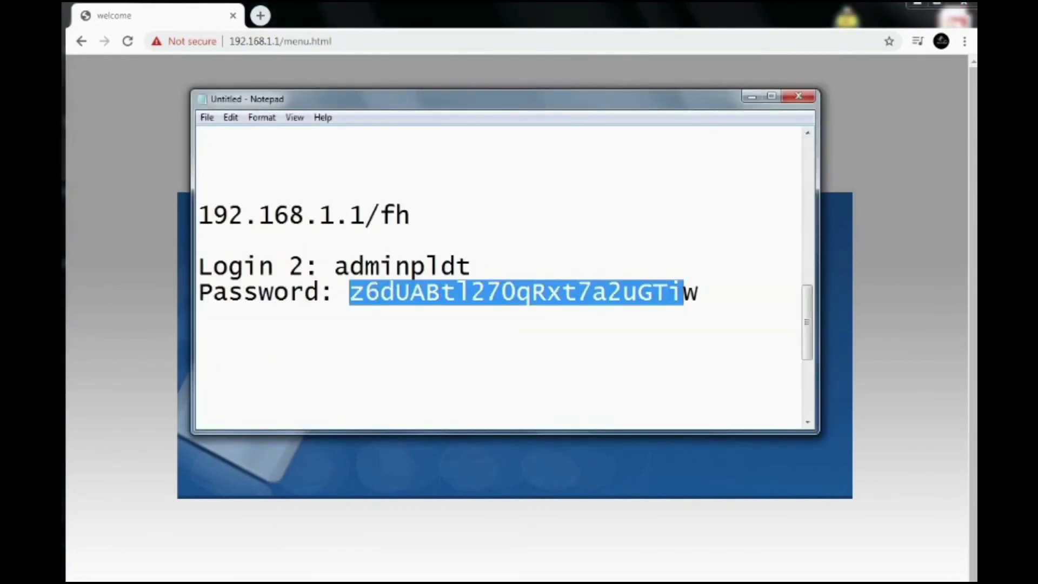
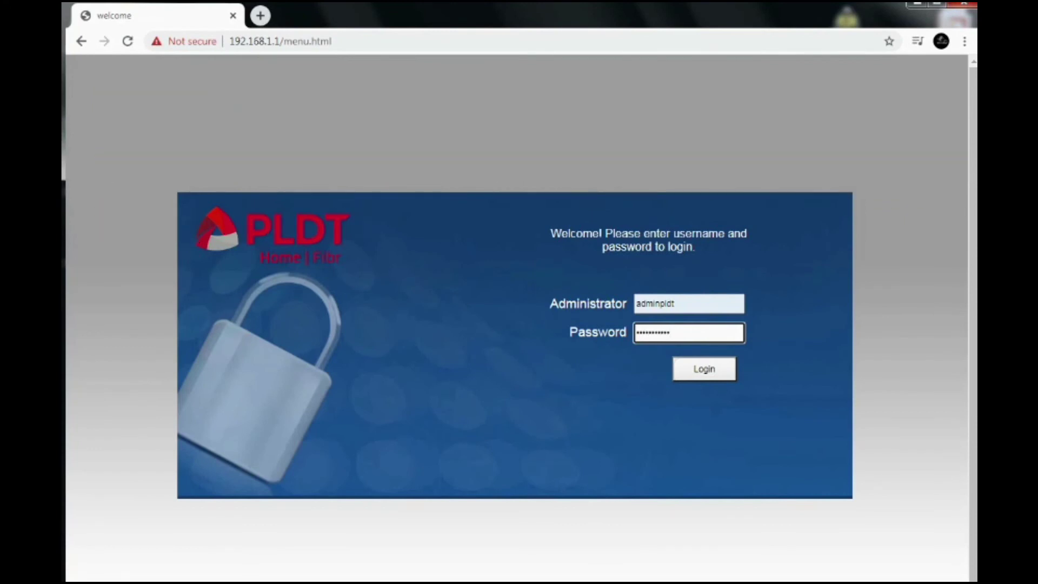
# Log in with the administrator password to reach the Device Information page (model HG6245D)
pyautogui.press('Return')
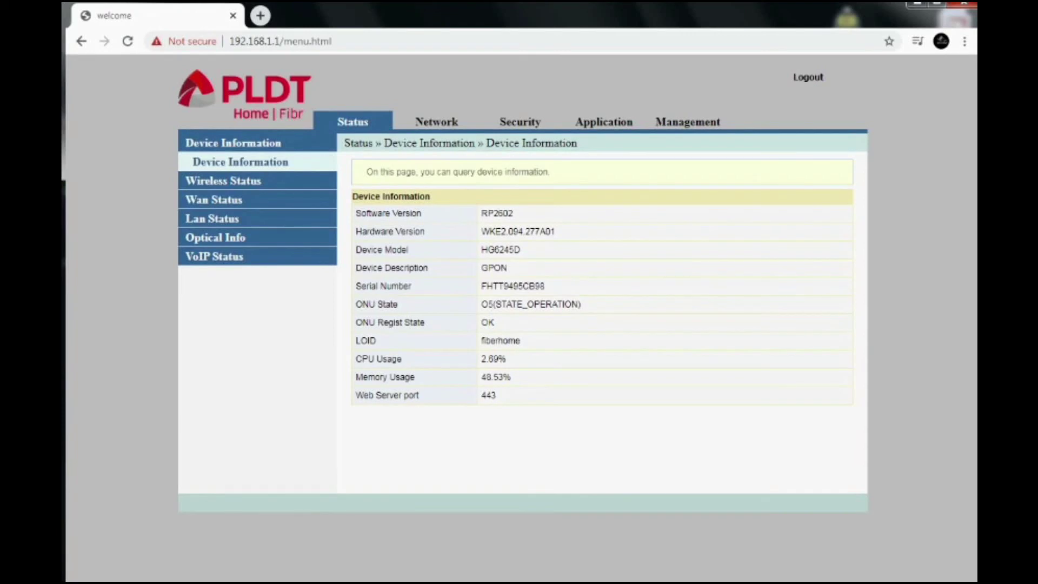
# Go to Network > BroadBand Settings to bring up the WAN Internet Settings
pyautogui.click(436, 121)
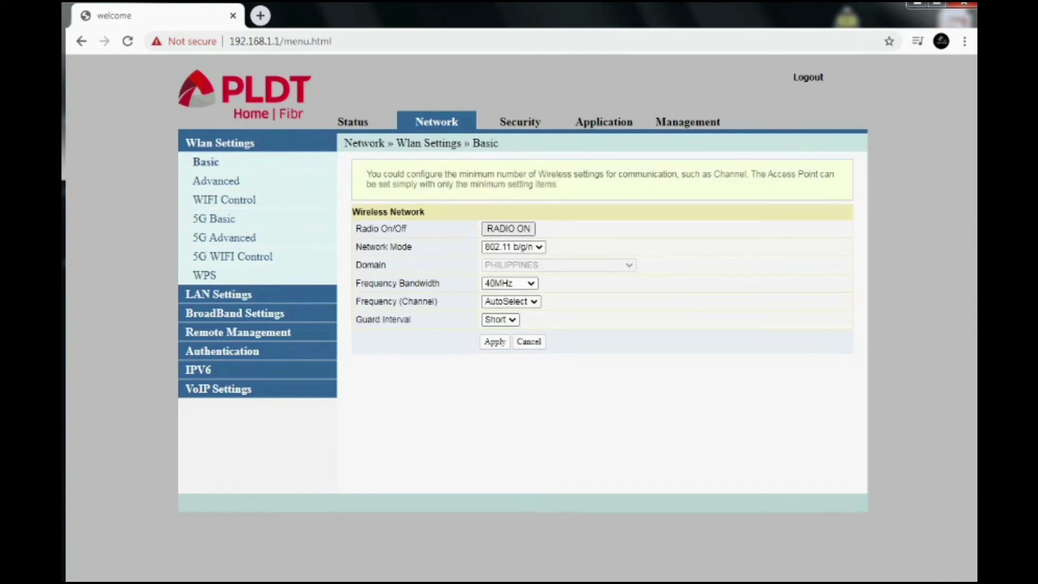
pyautogui.click(234, 312)
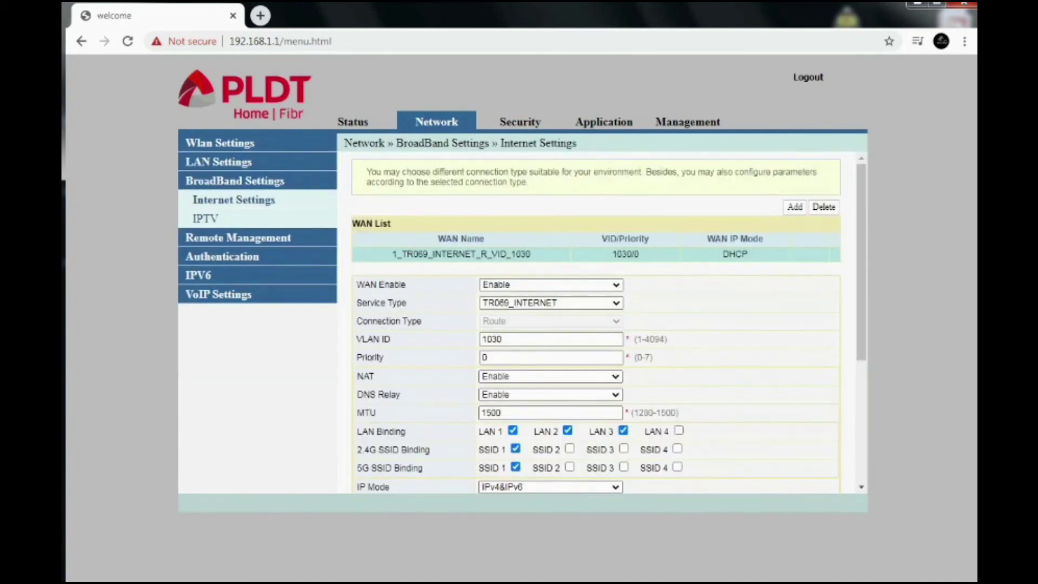
# Set LAN Binding on the TR069_INTERNET connection to LAN 1, 2, 3 and 4, then apply
pyautogui.scroll(-4, 608, 322)
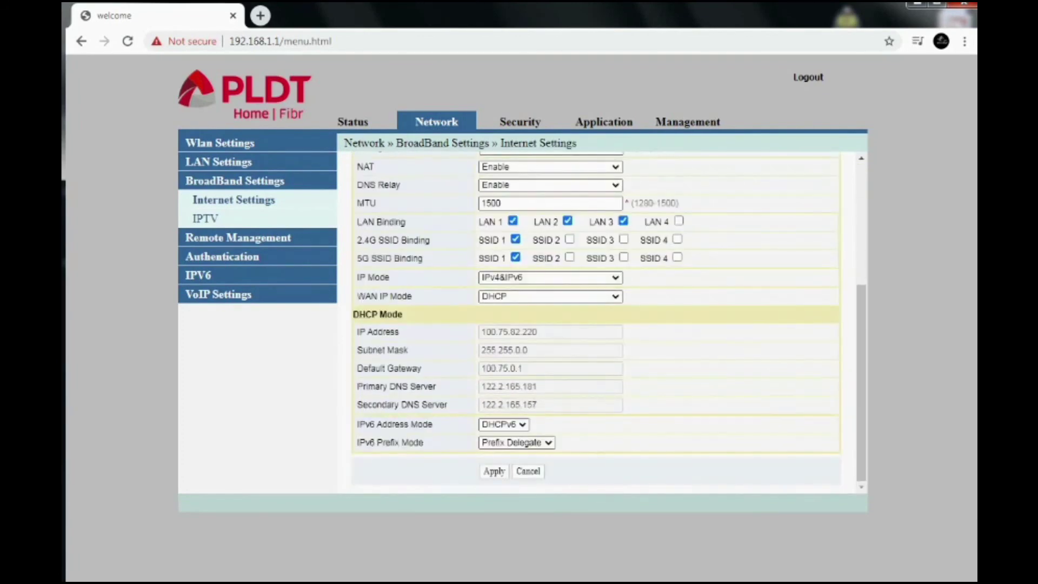
pyautogui.scroll(4, 608, 322)
pyautogui.scroll(-2, 608, 323)
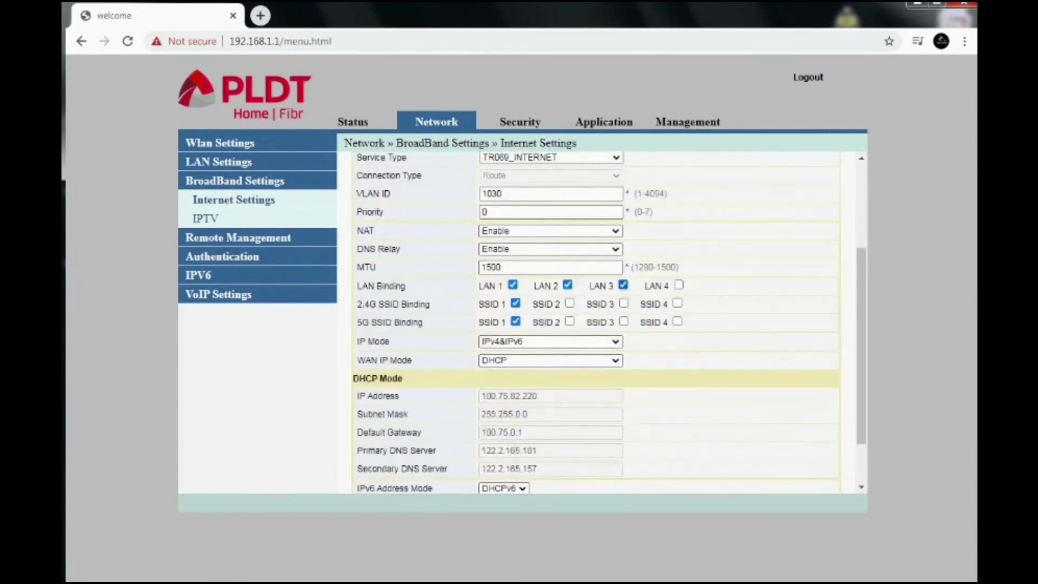
pyautogui.click(624, 285)
pyautogui.click(567, 285)
pyautogui.click(513, 284)
pyautogui.click(513, 285)
pyautogui.click(567, 285)
pyautogui.click(623, 284)
pyautogui.click(679, 284)
pyautogui.scroll(-2, 595, 325)
pyautogui.click(493, 471)
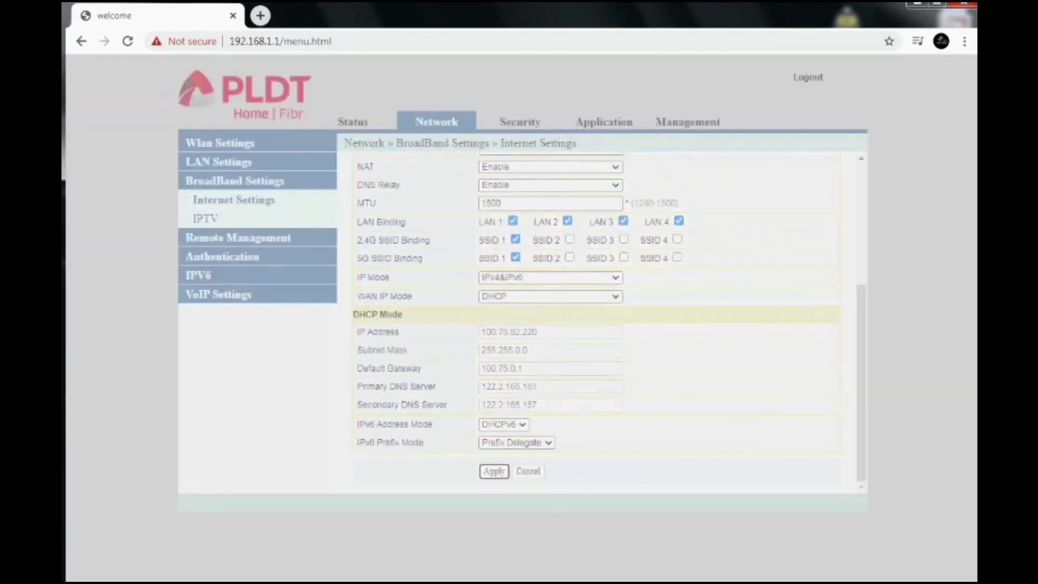